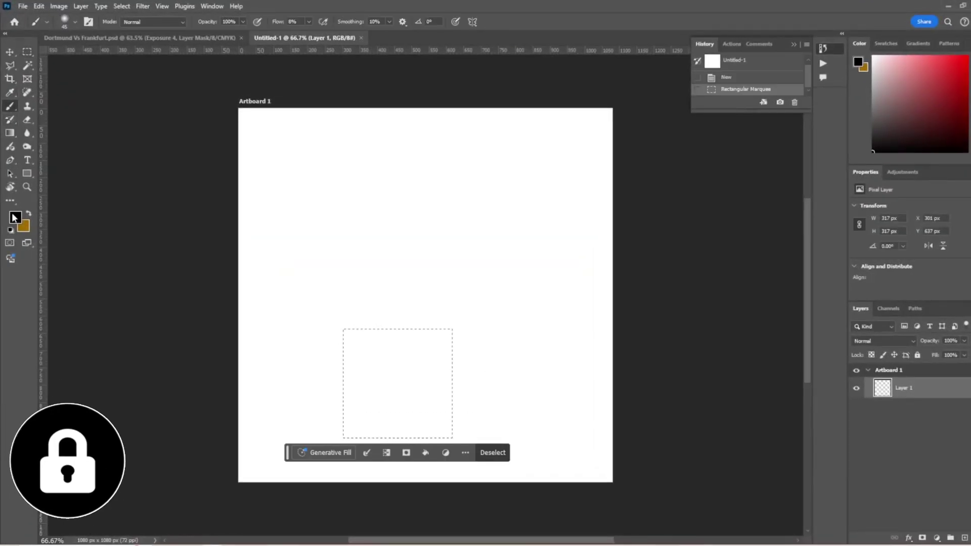
Brush-fill the selected square solid pure red.
click(14, 218)
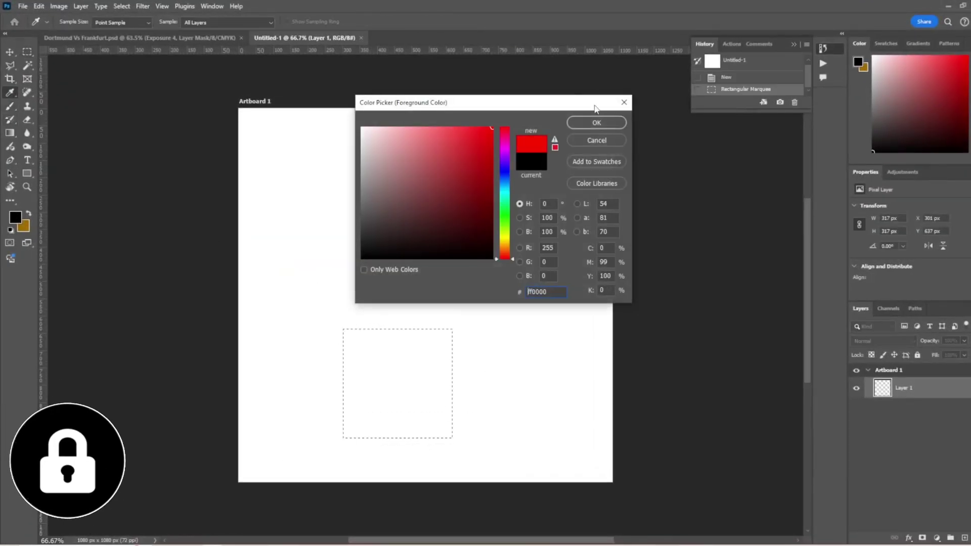
click(599, 122)
click(394, 333)
right_click(430, 328)
drag(354, 354, 386, 217)
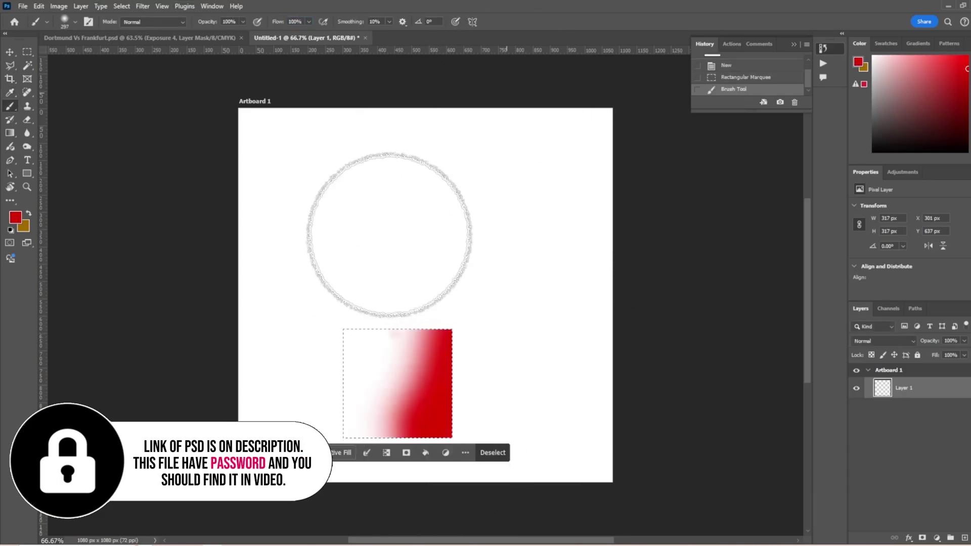
key(ctrl+d)
Centre the red square horizontally and move it toward the artboard's bottom.
key(v)
click(321, 242)
click(158, 22)
click(59, 22)
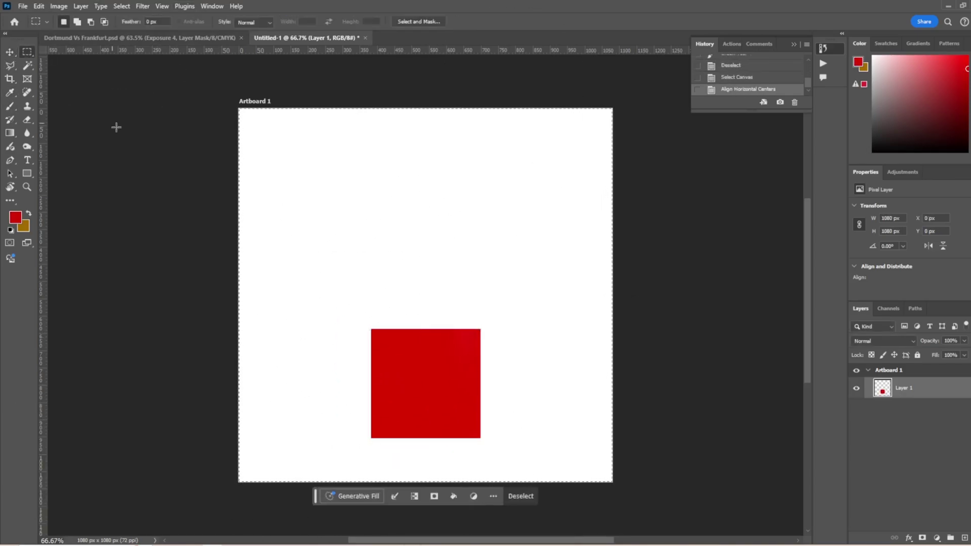
key(ctrl+d)
mouse_move(417, 371)
mouse_down()
mouse_move(529, 477)
mouse_move(520, 442)
mouse_up()
Duplicate the square widened to 400 px, then enlarge all three red blocks proportionally.
key(ctrl+t)
mouse_move(590, 462)
mouse_down()
mouse_move(618, 462)
mouse_move(299, 468)
mouse_move(324, 466)
mouse_up()
key(Return)
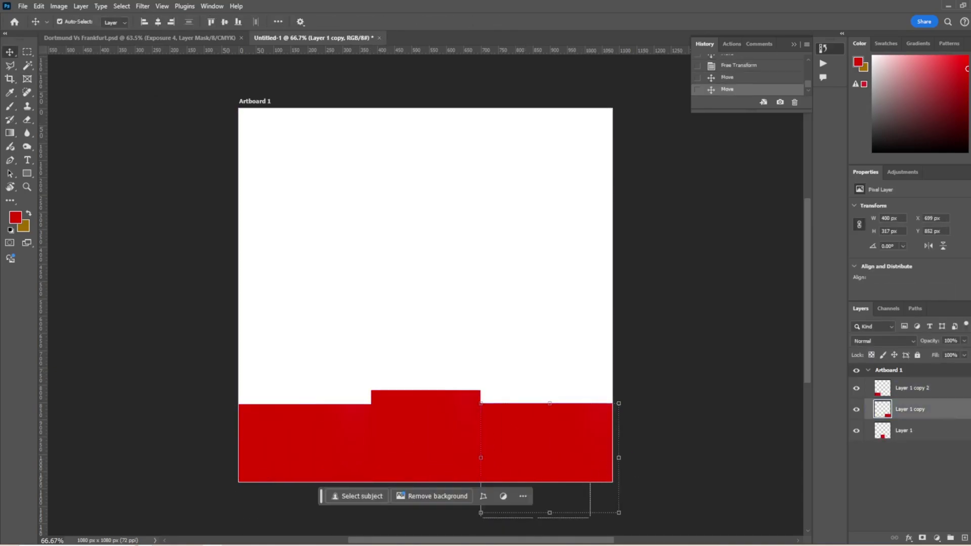
shift+click(934, 406)
drag(425, 390, 426, 369)
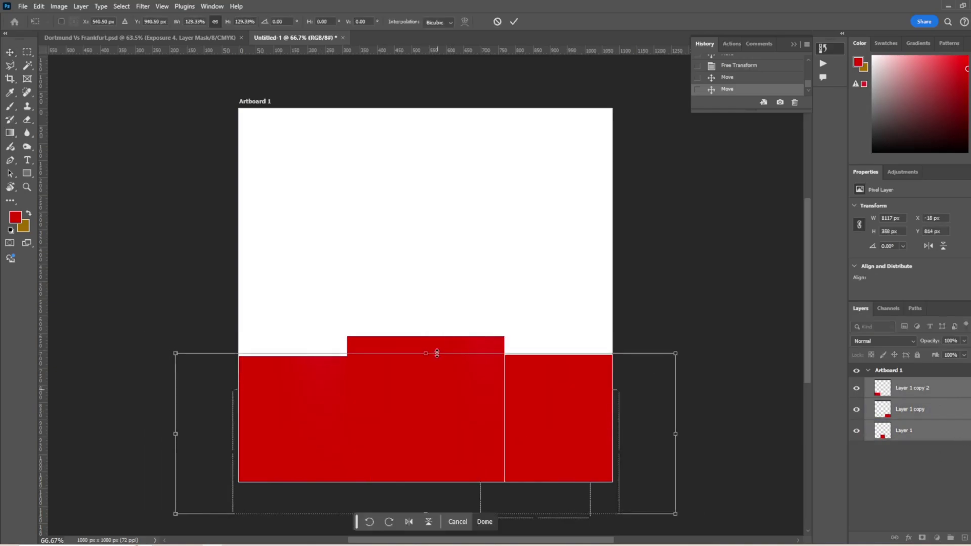
key(Return)
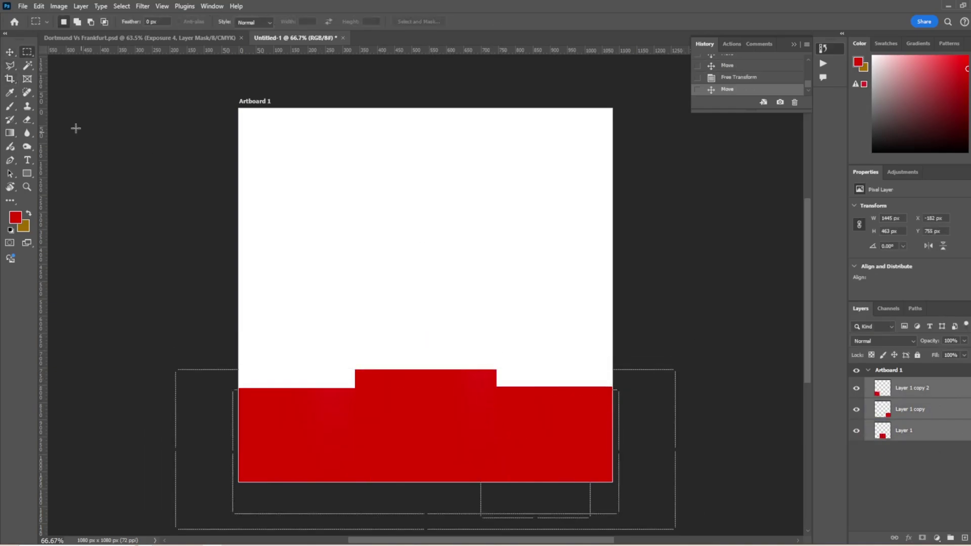
Select all three red block layers together.
click(76, 128)
click(934, 407)
shift+click(934, 389)
Merge the three red blocks into a single banner layer.
key(ctrl+e)
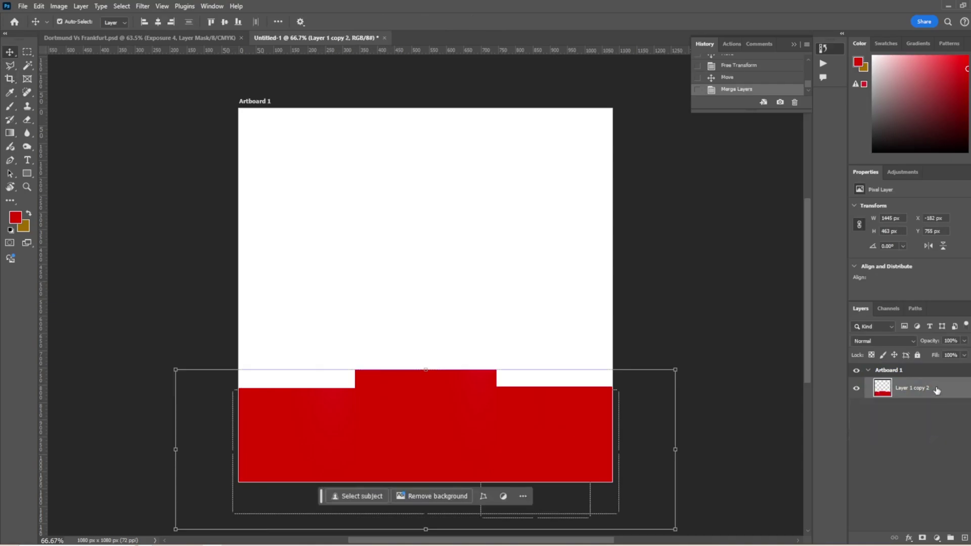
double_click(941, 392)
click(657, 255)
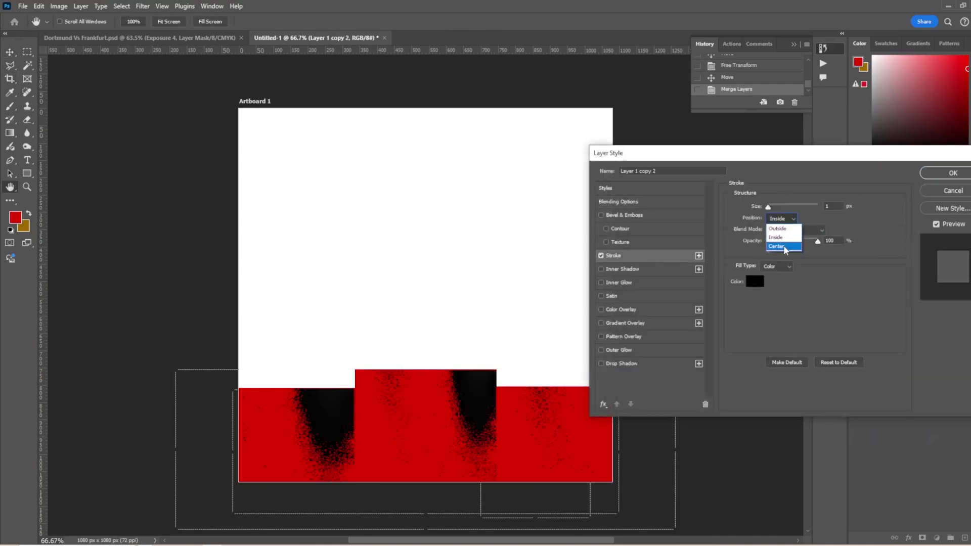
click(784, 245)
key(Escape)
key(ctrl+0)
ctrl+click(883, 395)
key(ctrl+j)
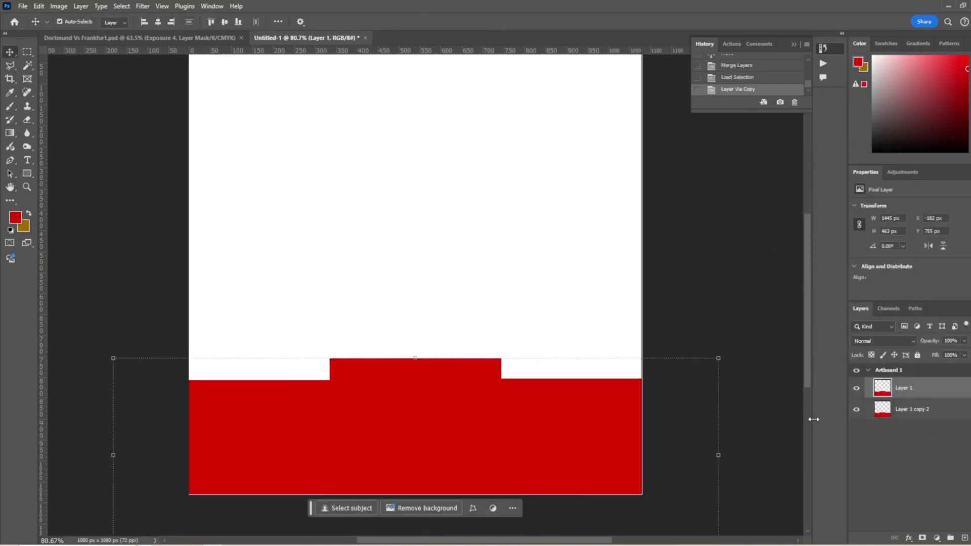
key(ctrl+z)
Give the banner a 9 px outside #ffffff stroke, then paste the player photo.
double_click(936, 388)
click(613, 255)
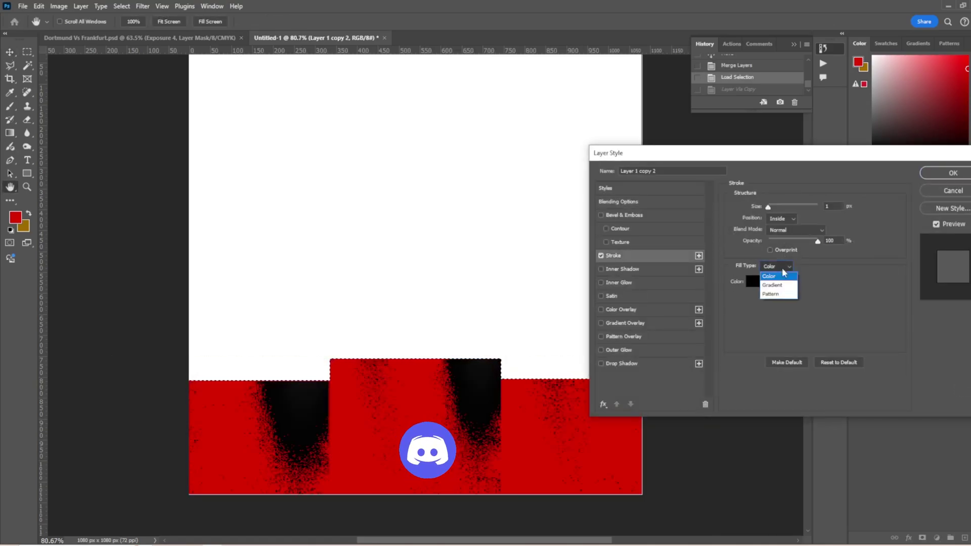
drag(771, 208, 773, 207)
click(777, 228)
click(755, 282)
click(377, 126)
text(ffffff)
key(Return)
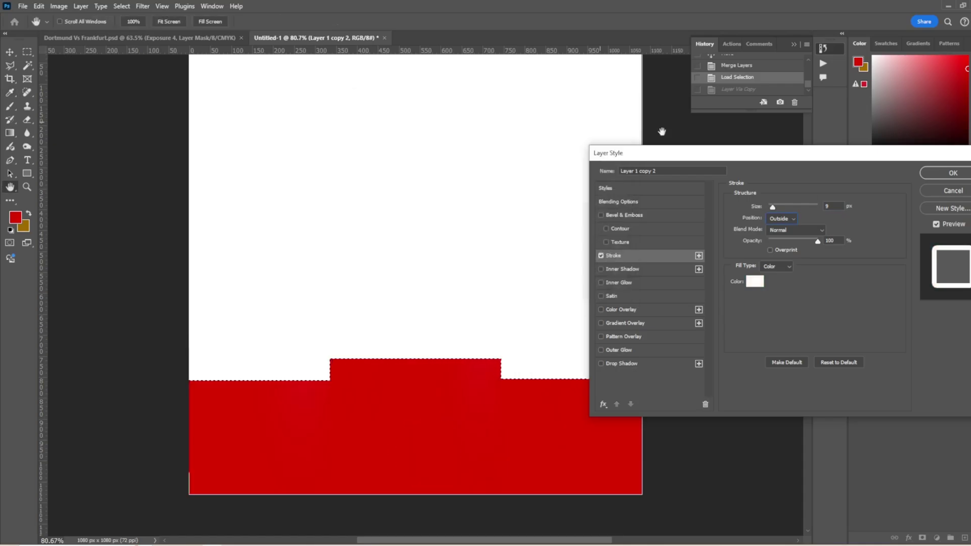
click(934, 173)
key(ctrl+v)
key(ctrl+t)
Scale the pasted photo down to fit over the artboard.
drag(192, 348, 359, 336)
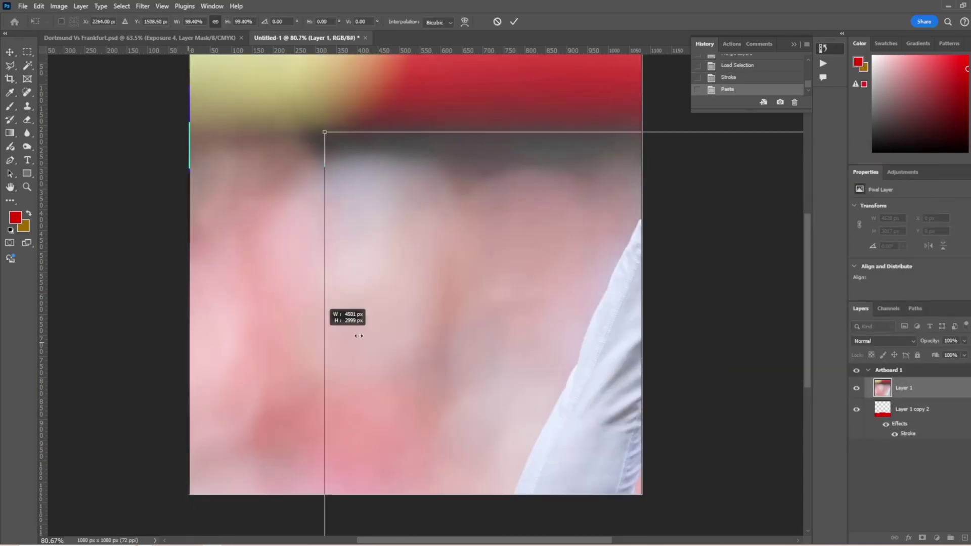
key(ctrl+minus)
key(ctrl+minus)
drag(579, 119, 362, 233)
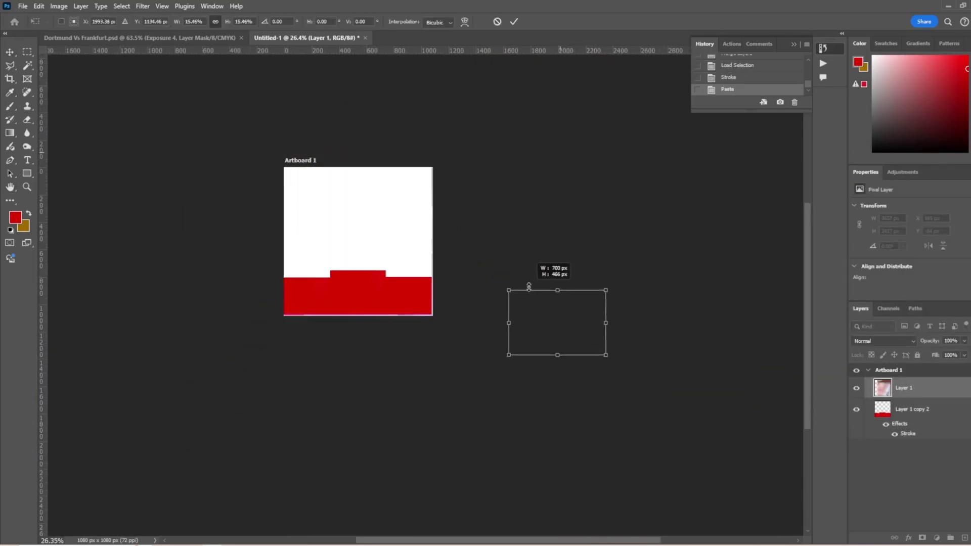
key(Return)
scroll(365, 207, up, 5)
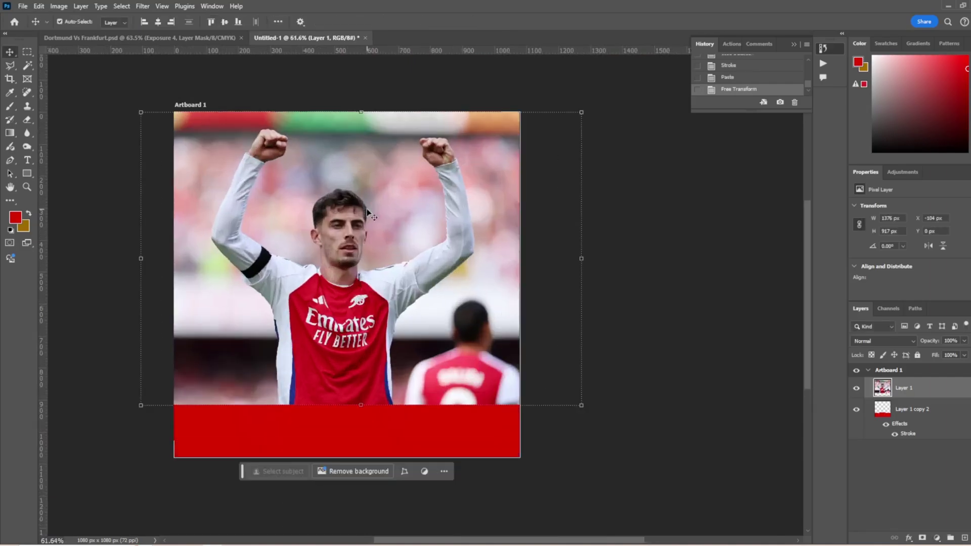
Send the photo beneath the red banner and centre it on the artboard.
key(ctrl+bracketleft)
drag(445, 307, 438, 322)
key(ctrl+a)
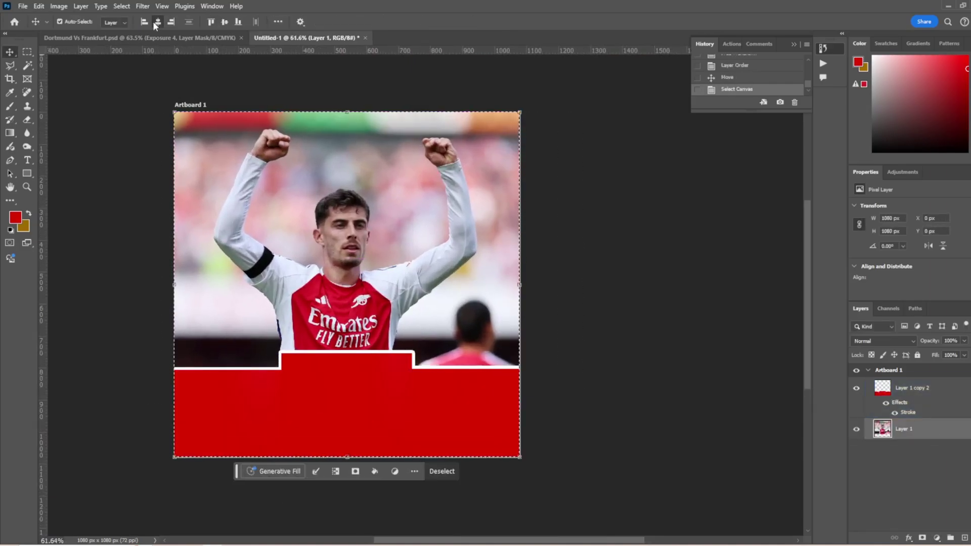
click(158, 21)
click(225, 22)
key(ctrl+d)
Enlarge the photo to fill the artboard with the player centred.
key(ctrl+t)
drag(356, 145, 355, 109)
drag(390, 195, 391, 199)
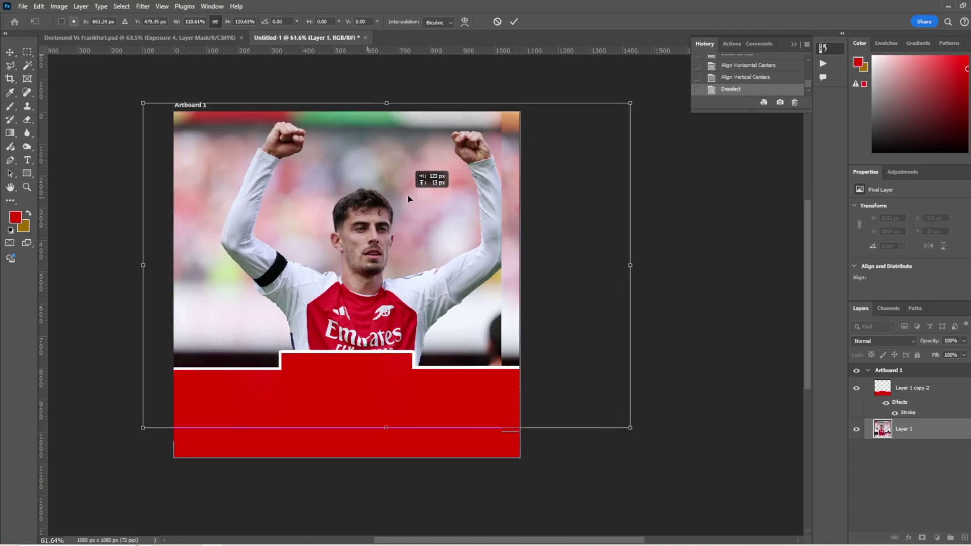
key(Return)
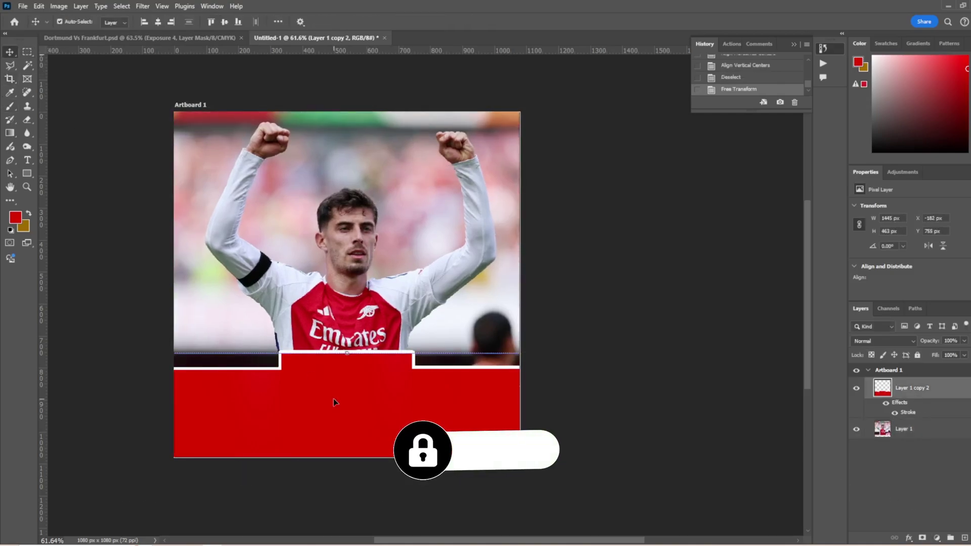
Lower the red banner and recentre it horizontally on the artboard.
drag(333, 399, 332, 422)
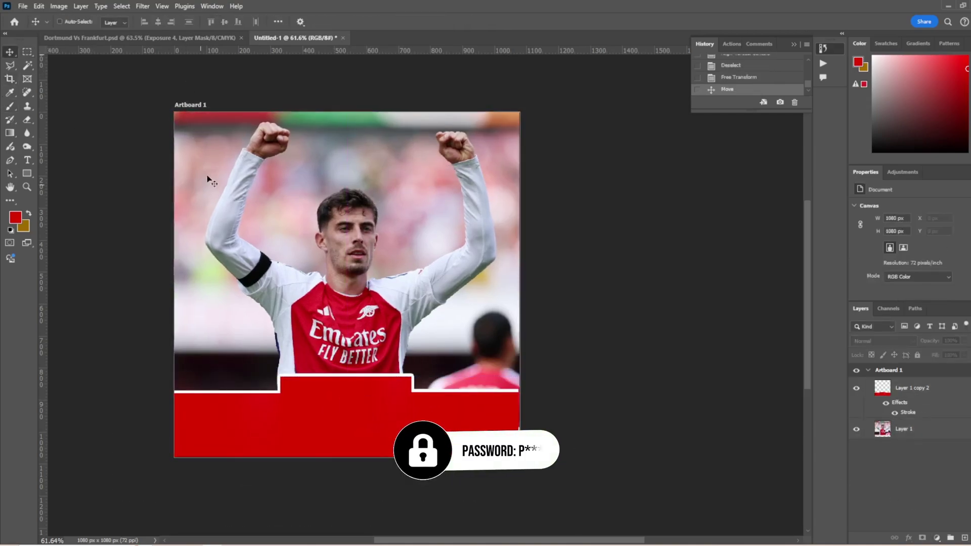
key(ctrl+a)
click(157, 22)
key(m)
key(ctrl+d)
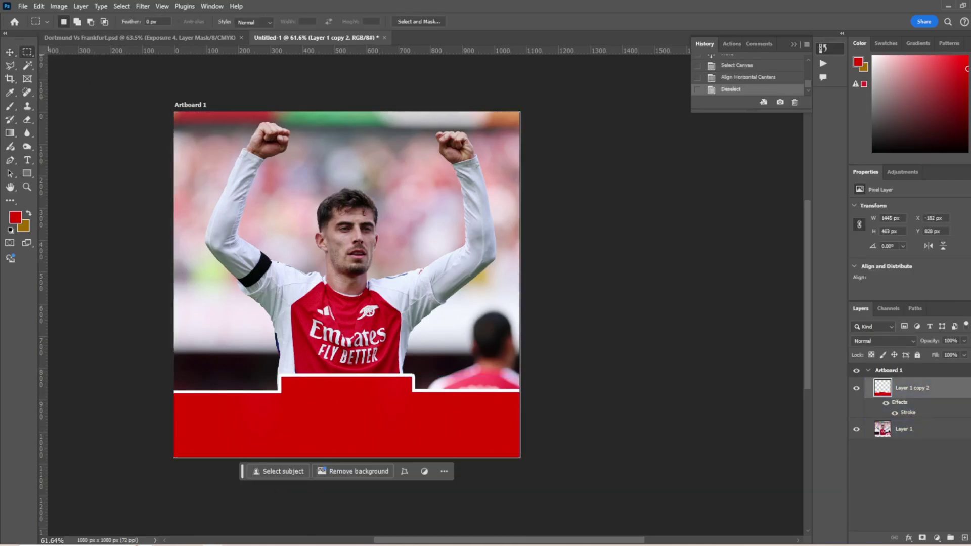
Reduce the banner's white stroke size for a thinner outline.
double_click(956, 394)
click(650, 255)
drag(759, 206, 748, 205)
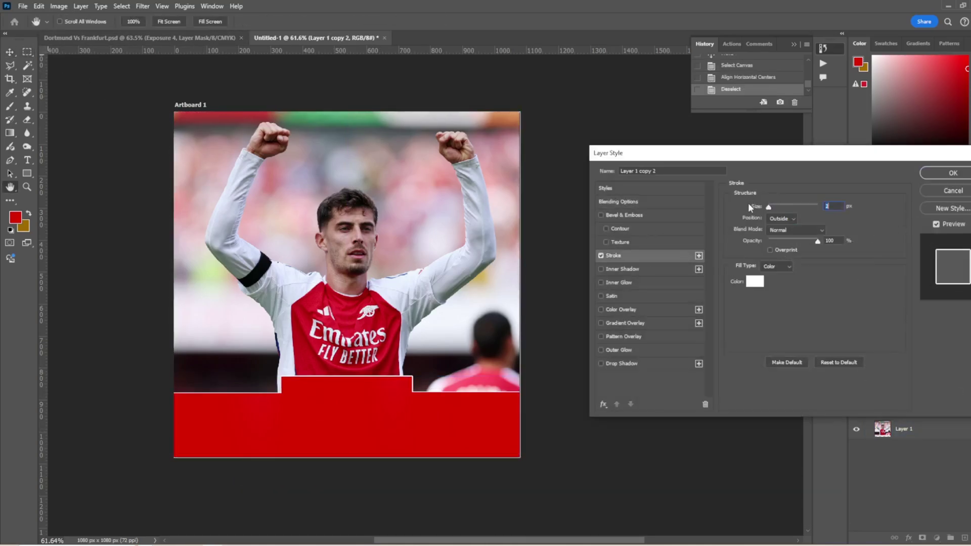
click(953, 173)
key(v)
click(256, 320)
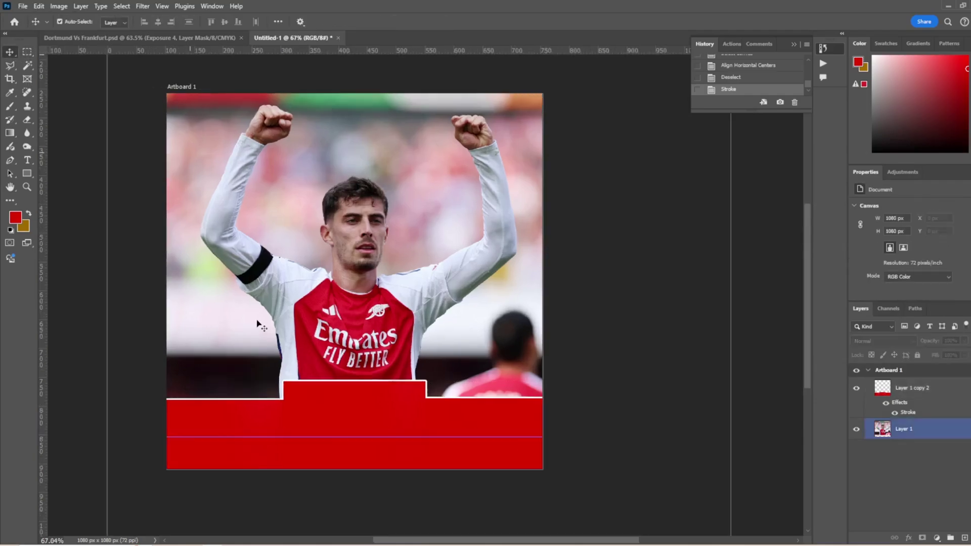
scroll(601, 412, up, 5)
Paint a blue triangular wedge on a new layer at the banner's left step.
key(b)
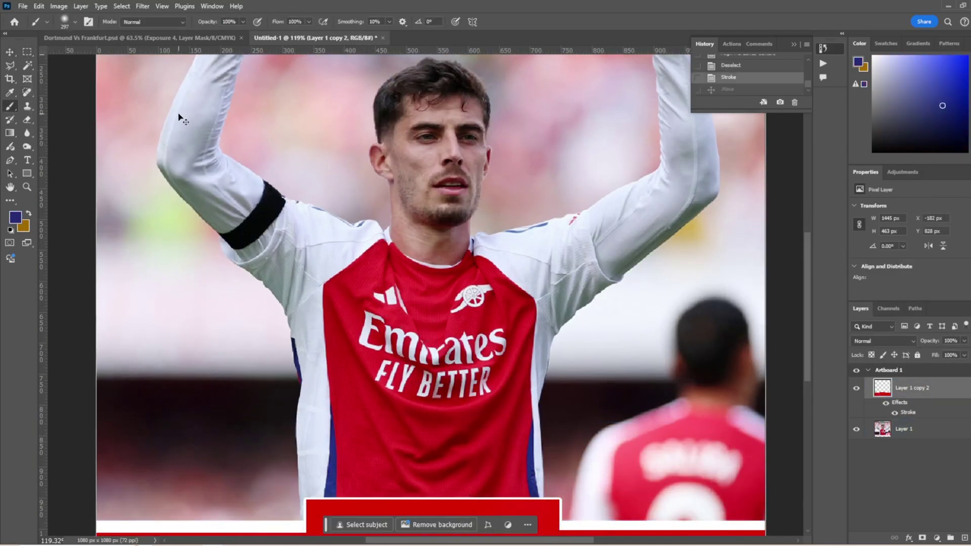
key(ctrl+z)
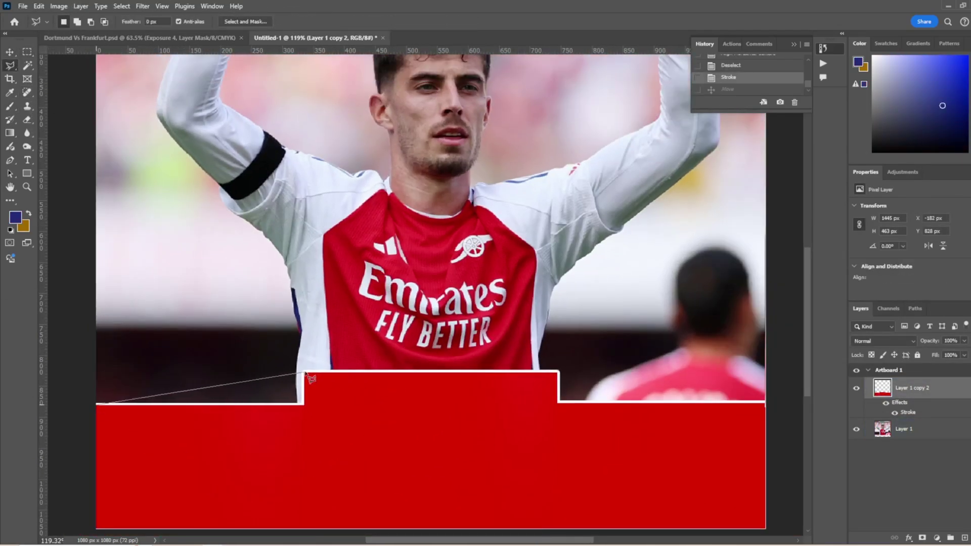
click(306, 373)
click(308, 444)
double_click(222, 441)
key(ctrl+bracketleft)
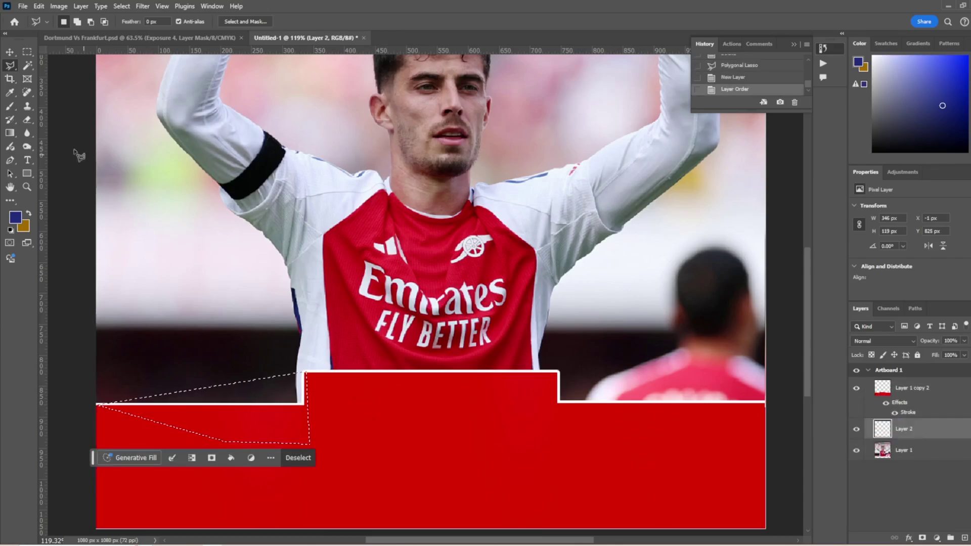
key(b)
drag(253, 384, 123, 369)
key(ctrl+d)
click(10, 52)
Duplicate the blue wedge, flip it horizontally and place it on the right side.
key(ctrl+j)
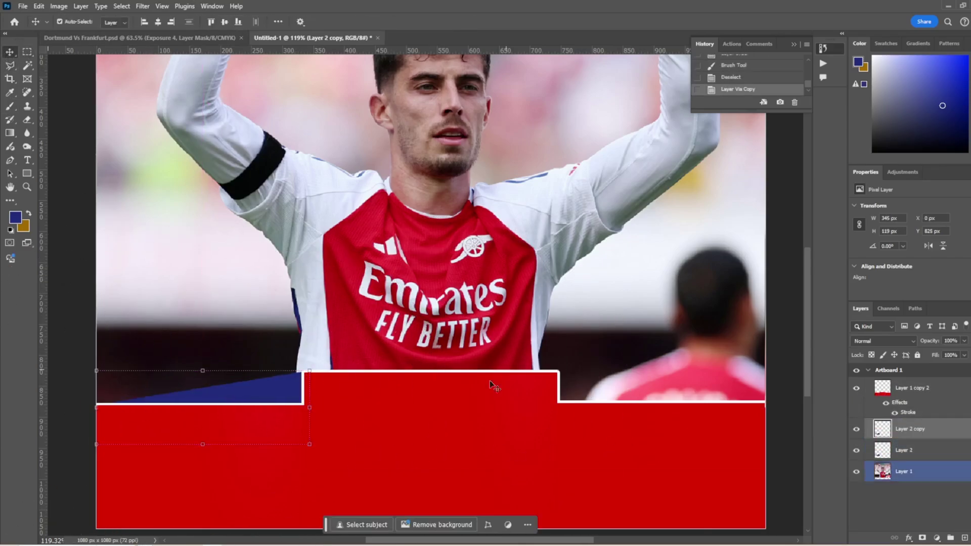
key(ctrl+t)
right_click(285, 404)
click(313, 385)
drag(292, 397, 756, 397)
key(Return)
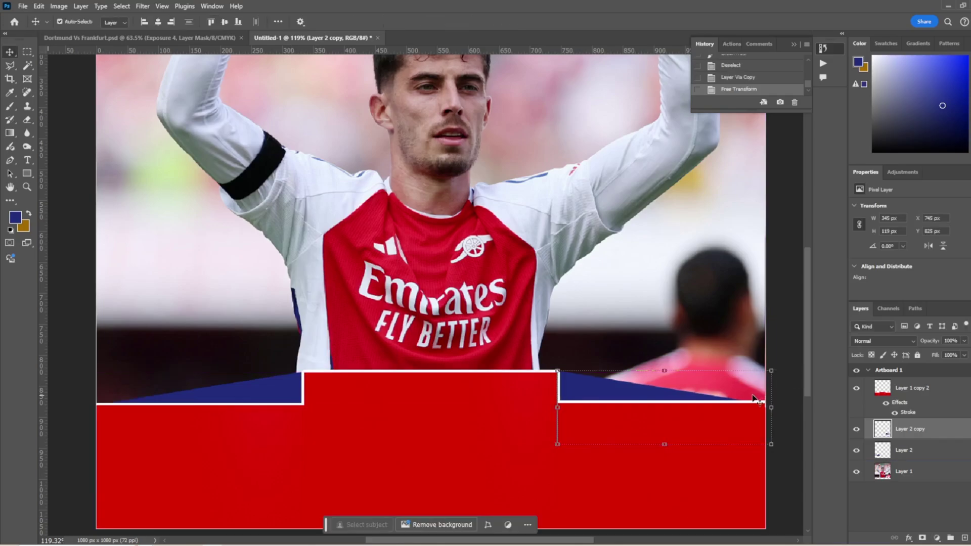
Move the player photo down and enlarge it slightly.
key(ctrl+0)
drag(563, 252, 565, 292)
key(ctrl+t)
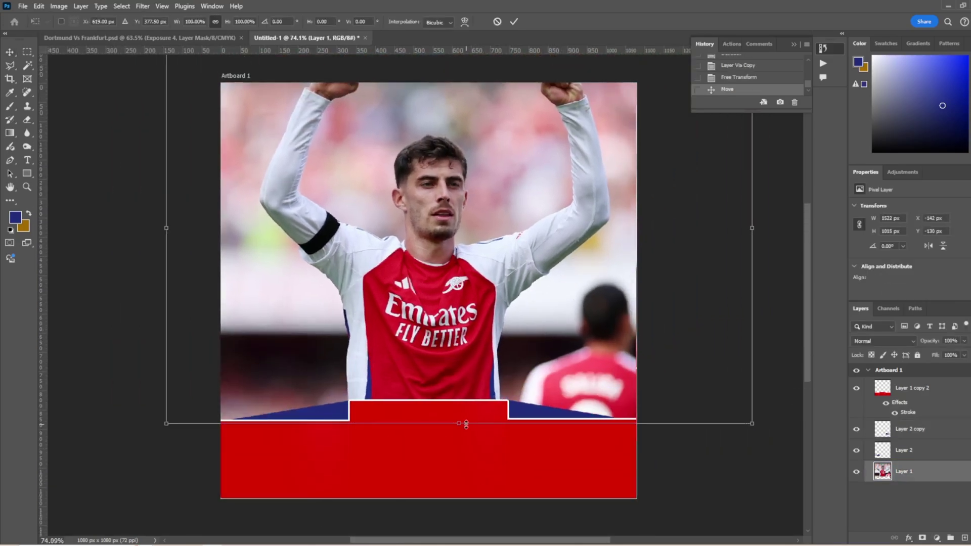
drag(446, 76, 447, 85)
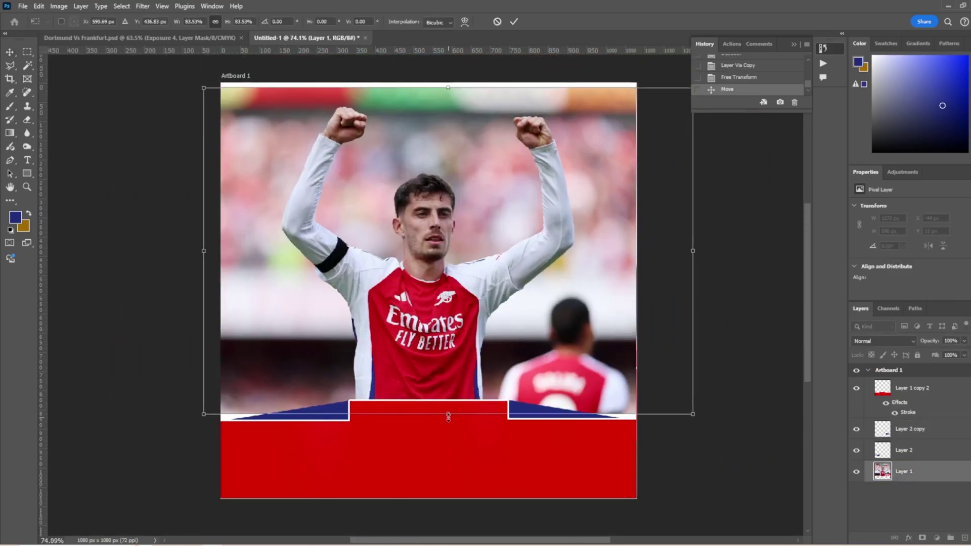
drag(448, 414, 448, 423)
key(Return)
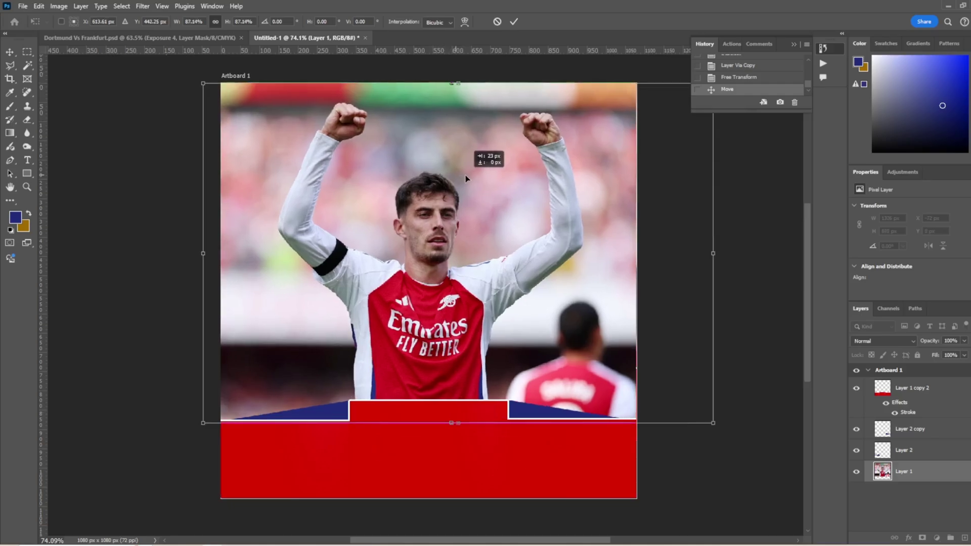
Try rotating the player photo, undo it, and commit the transform.
key(ctrl+t)
drag(188, 75, 48, 71)
key(ctrl+z)
key(Return)
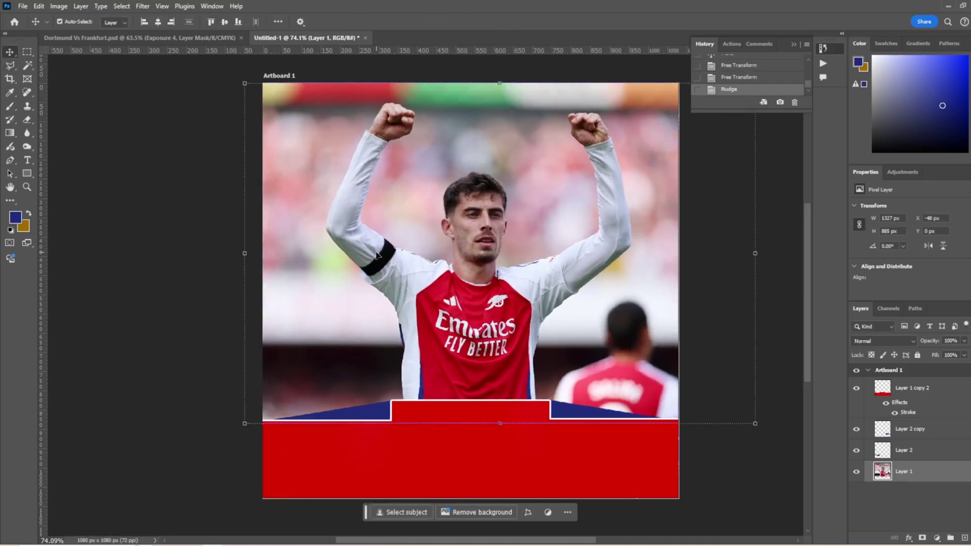
Type the FULLTIME title in white on the canvas.
click(388, 215)
click(448, 247)
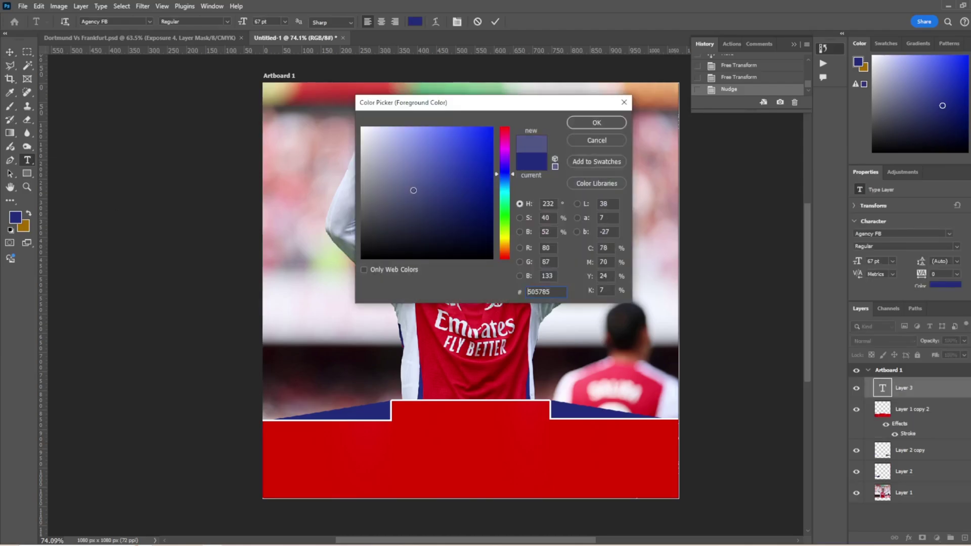
click(365, 120)
click(613, 123)
text(FULL TIME)
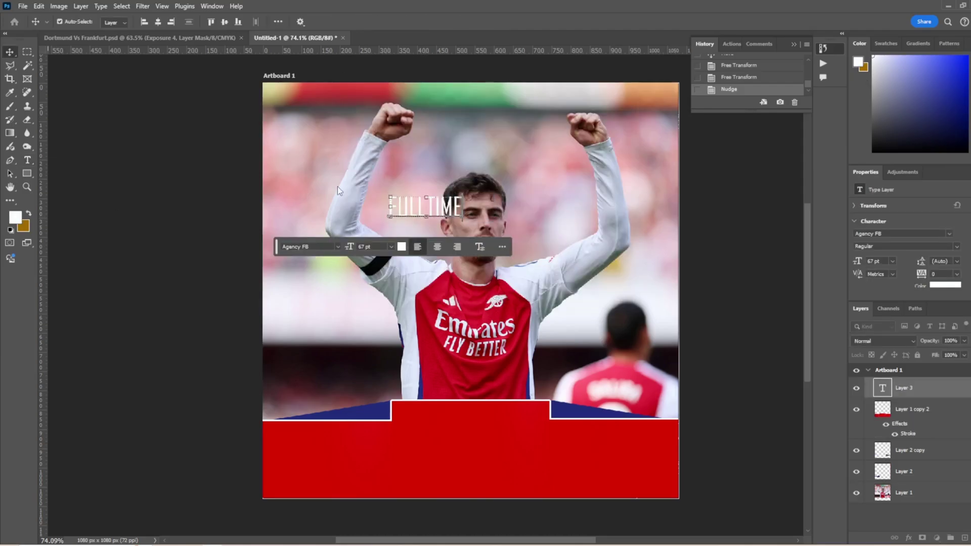
Move FULLTIME into the raised red tab and centre it horizontally.
drag(455, 223, 480, 387)
scroll(500, 421, up, 3)
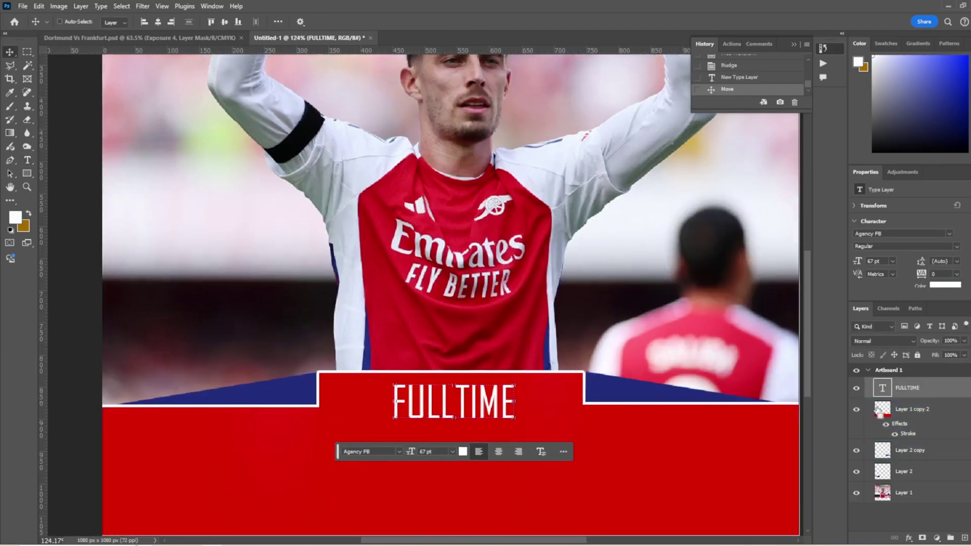
ctrl+click(878, 411)
click(158, 22)
key(ctrl+d)
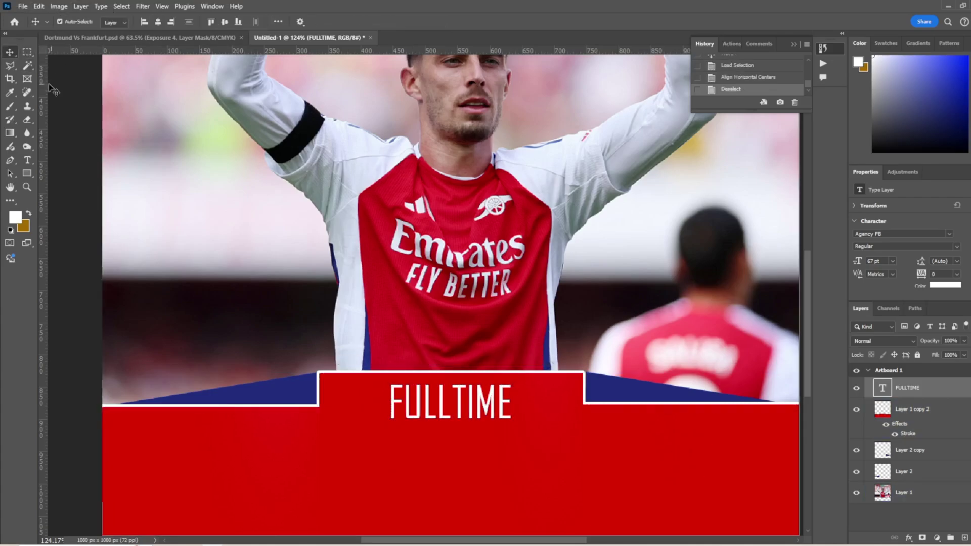
click(49, 87)
click(27, 53)
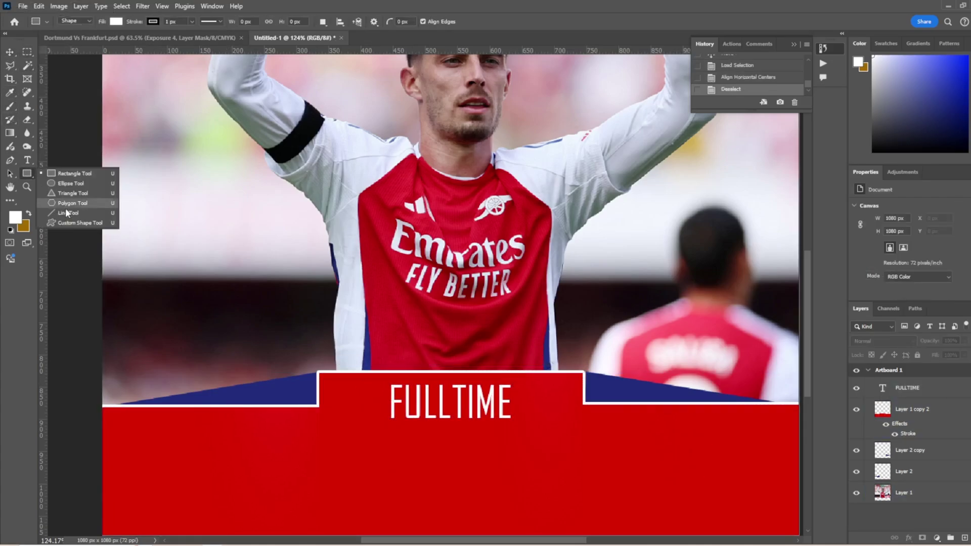
Draw a short white line left of FULLTIME, undoing an accidental photo rotation.
click(66, 212)
click(152, 21)
drag(332, 397, 378, 398)
ctrl+click(191, 288)
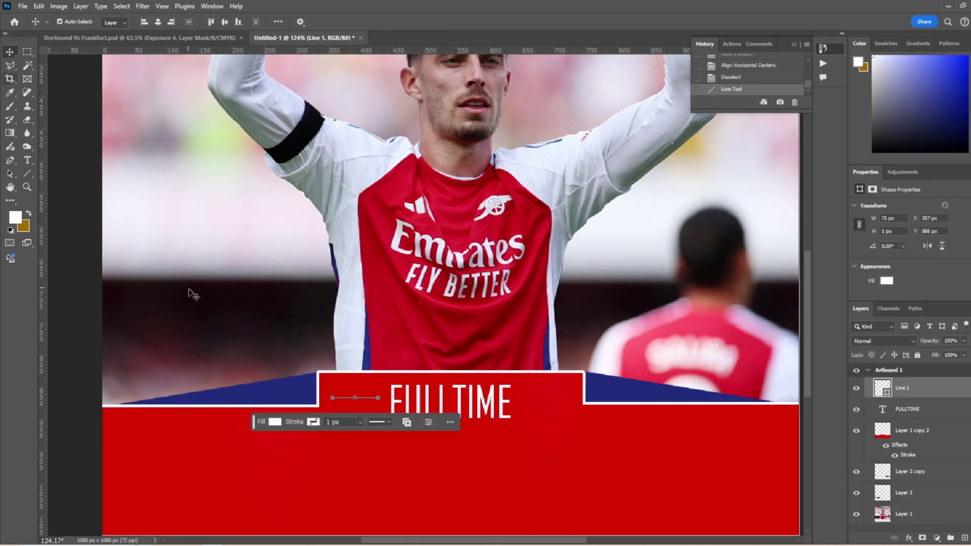
key(ctrl+t)
drag(282, 347, 401, 427)
key(ctrl+z)
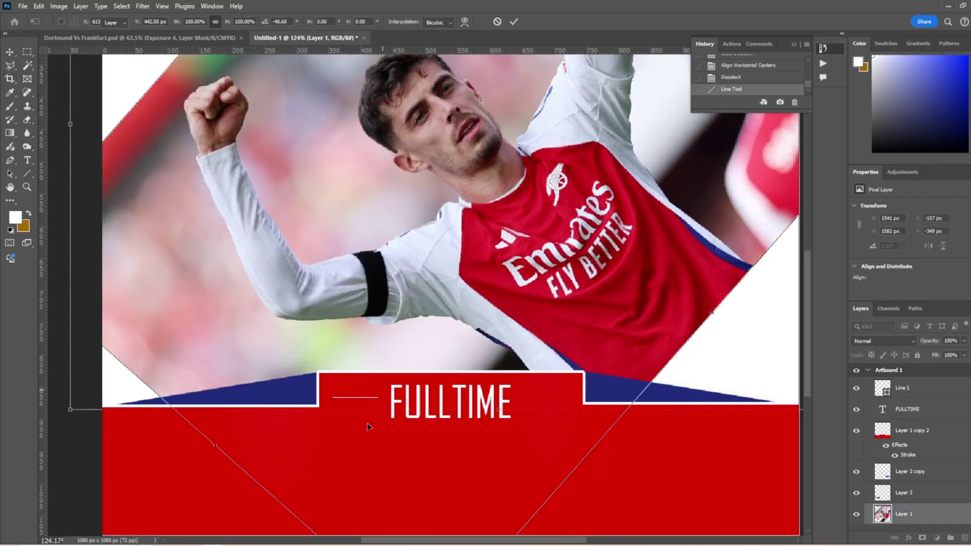
Thicken the new line to 3 px.
scroll(367, 423, up, 3)
key(v)
click(348, 380)
drag(349, 380, 348, 378)
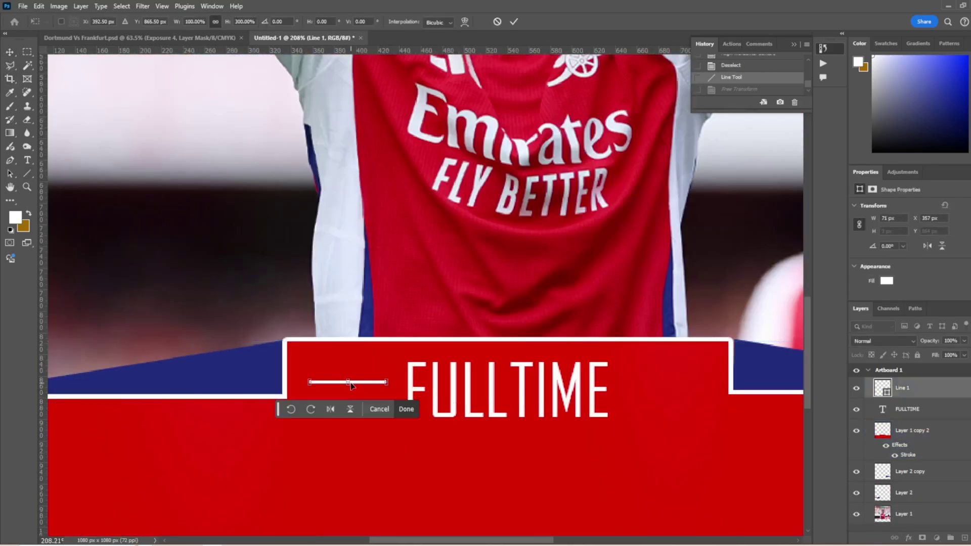
key(Return)
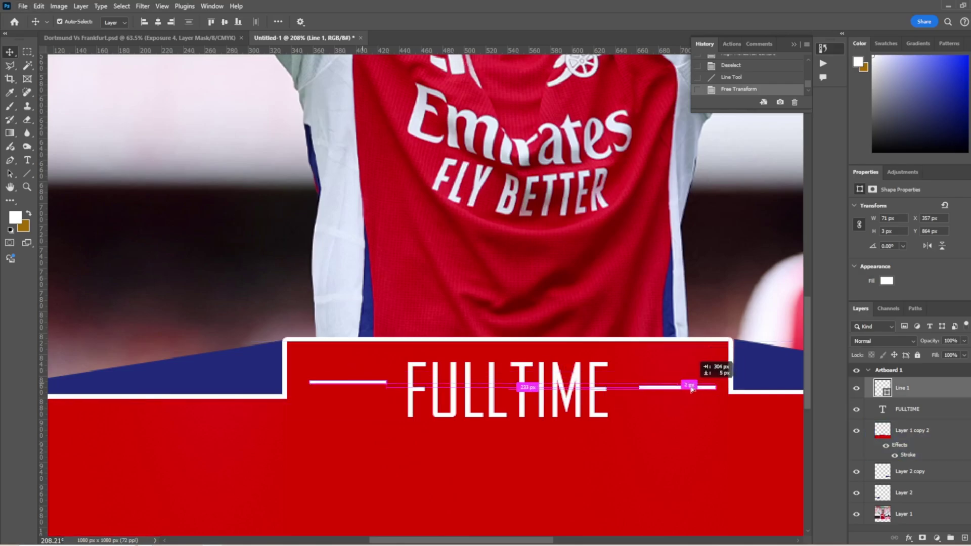
Level the left and right lines on a horizontal guide, then remove the guide.
click(704, 477)
drag(407, 50, 407, 232)
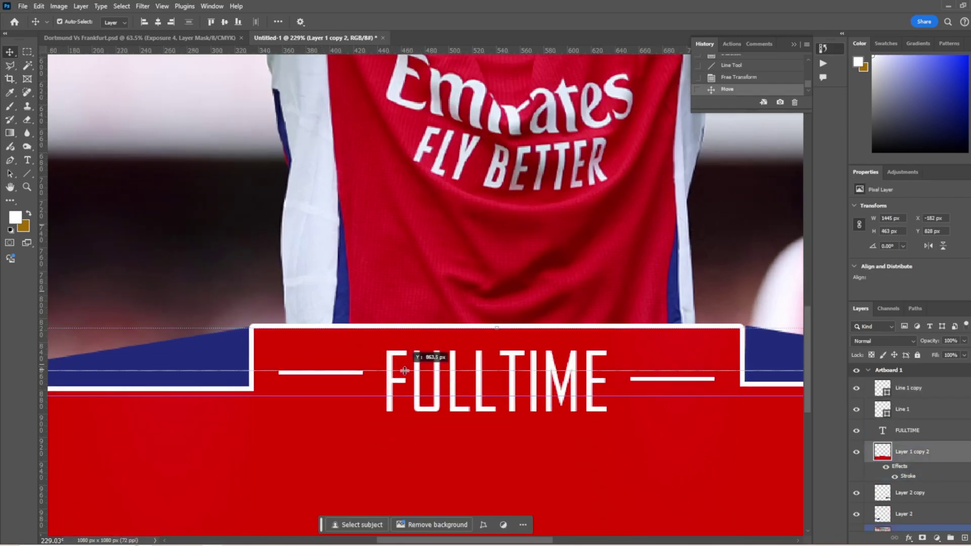
drag(661, 380, 662, 375)
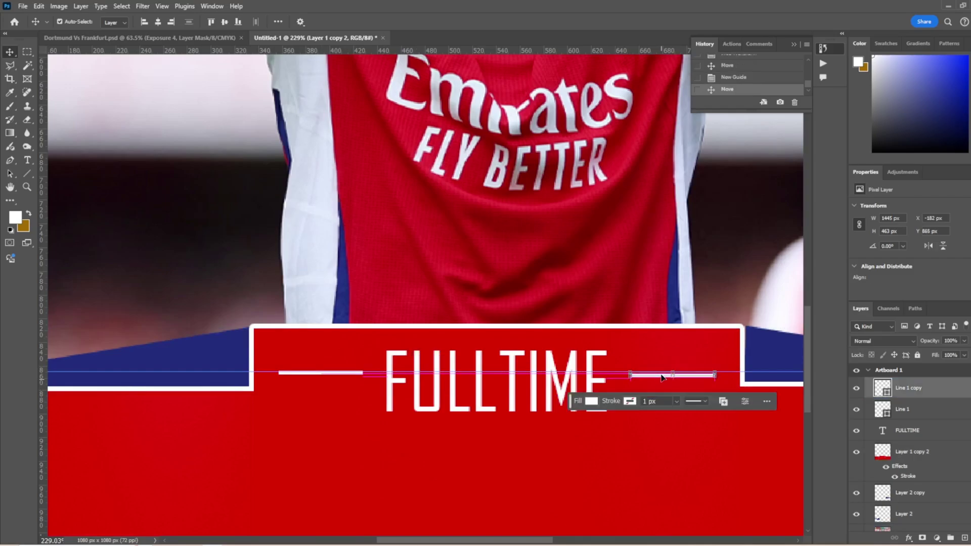
click(613, 358)
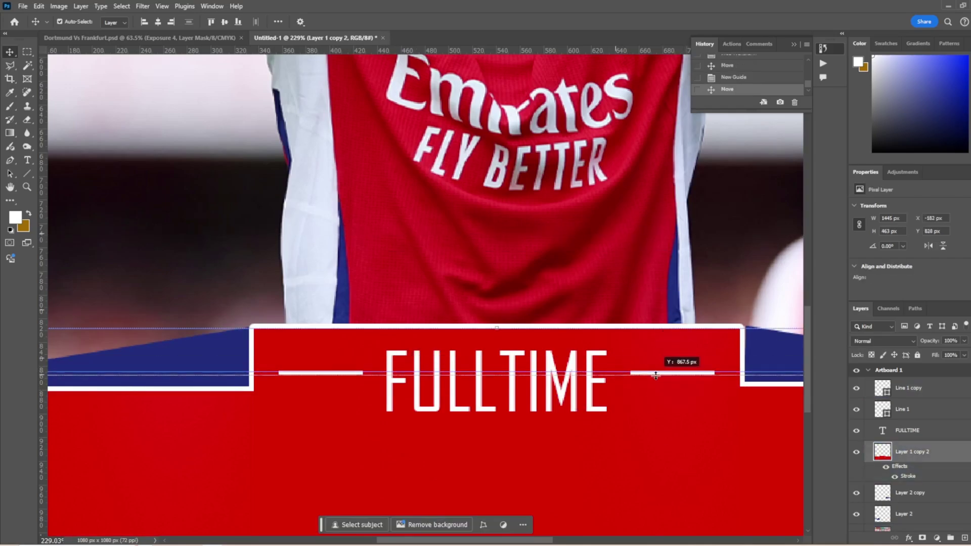
click(291, 375)
drag(291, 382, 292, 380)
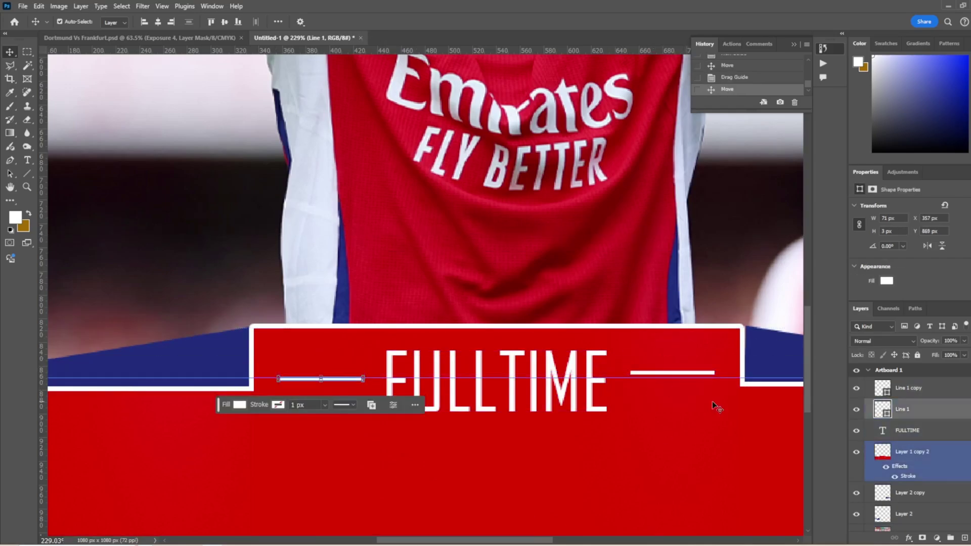
drag(677, 375, 678, 387)
click(678, 470)
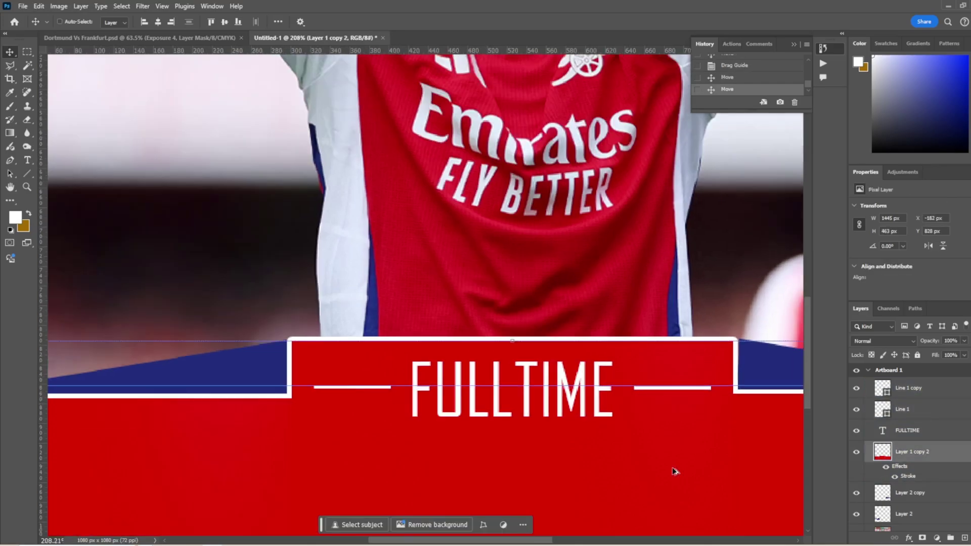
scroll(678, 470, down, 5)
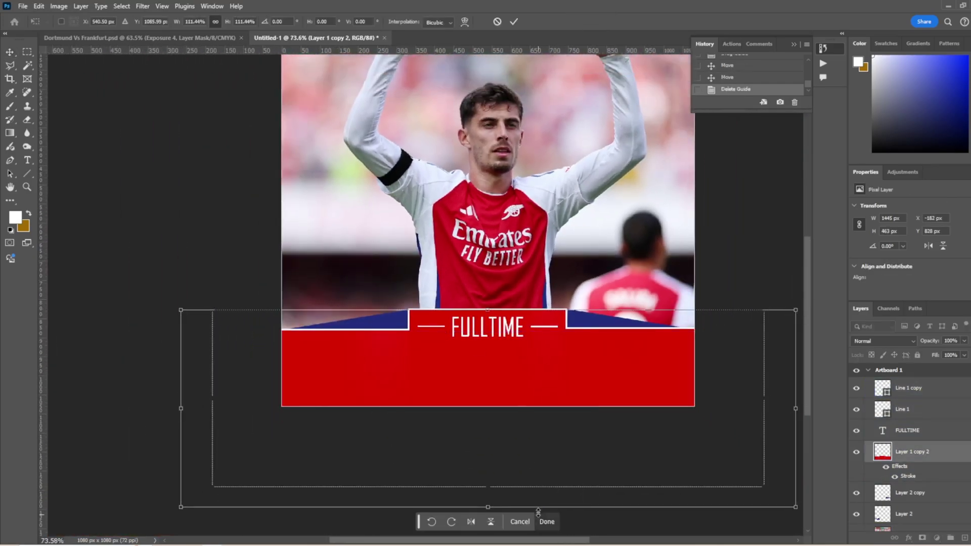
Move the Wolves crest to the banner's right side and the Arsenal crest into the banner.
key(ctrl+t)
scroll(339, 458, up, 2)
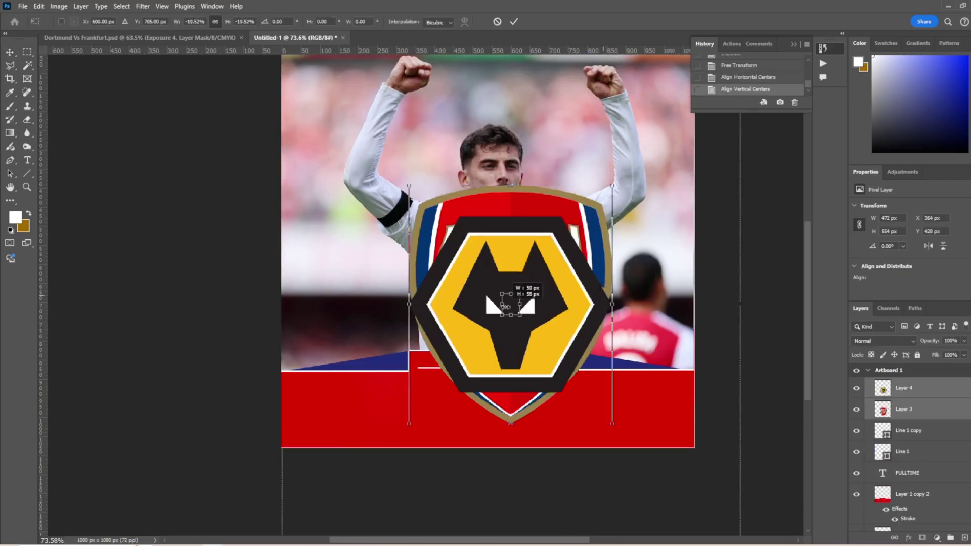
key(v)
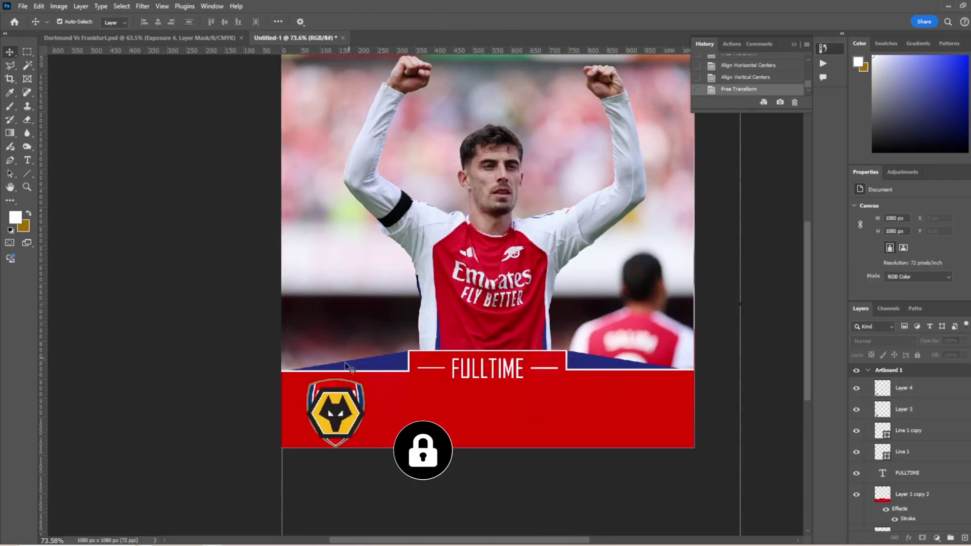
drag(335, 412, 607, 412)
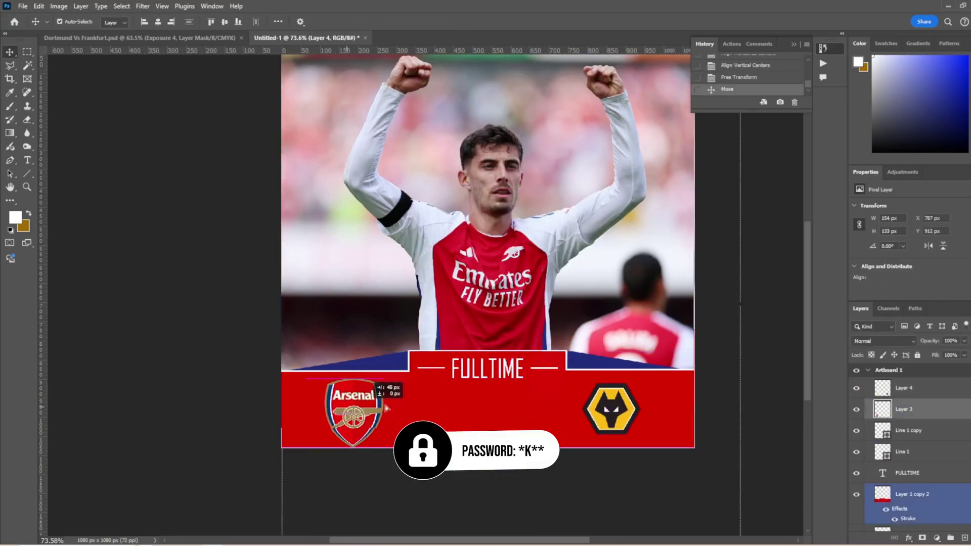
mouse_move(366, 409)
mouse_down()
mouse_move(695, 410)
mouse_move(473, 392)
mouse_move(364, 408)
mouse_up()
Resize the Arsenal crest and nudge it slightly lower on the banner.
key(ctrl+t)
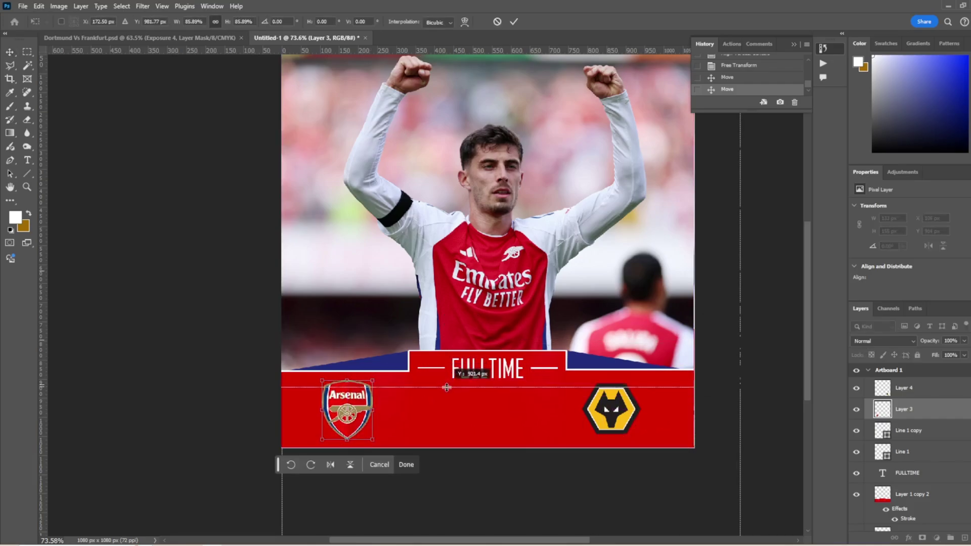
scroll(447, 387, up, 3)
scroll(446, 388, up, 1)
key(Return)
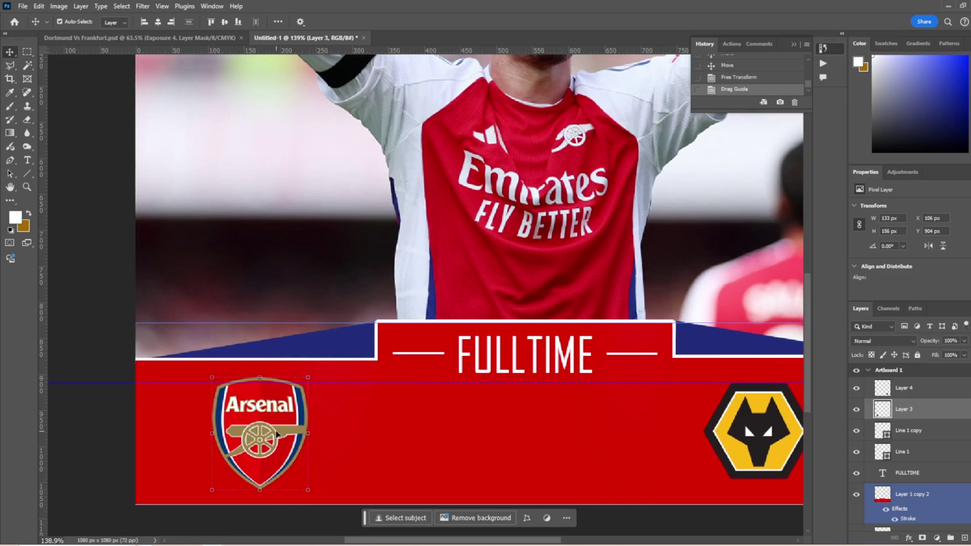
drag(276, 434, 277, 437)
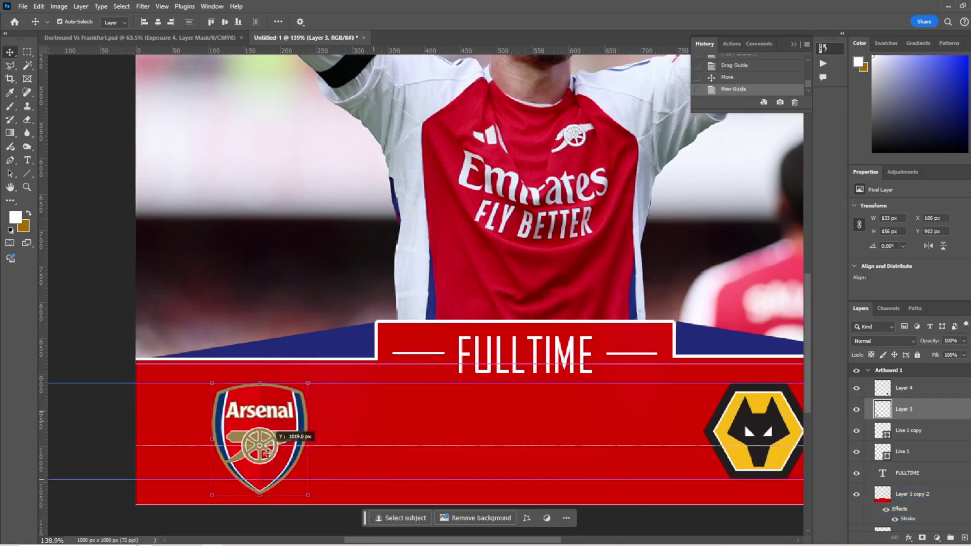
Add a guide at the Arsenal crest's lower edge and fit the crest between the guides.
drag(268, 478, 273, 469)
key(ctrl+t)
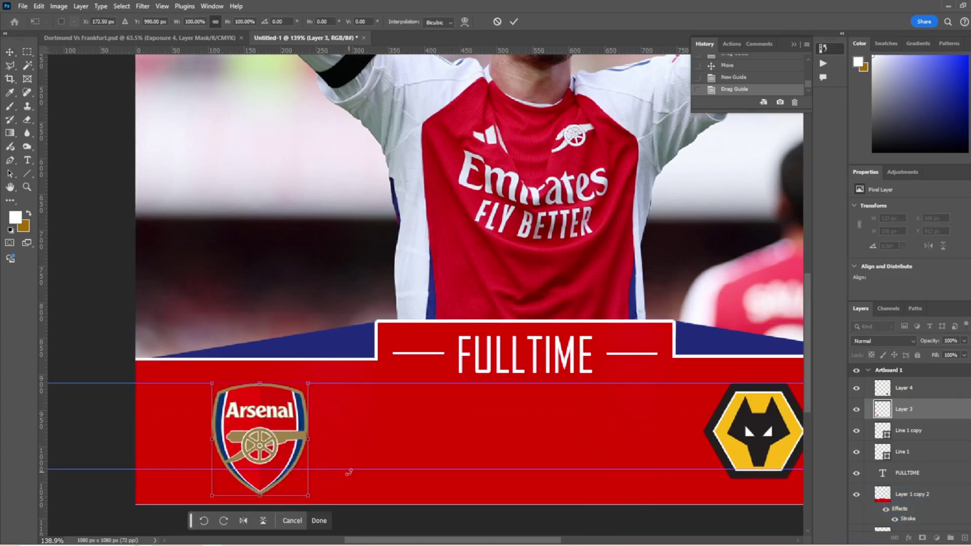
key(Return)
drag(351, 477, 352, 477)
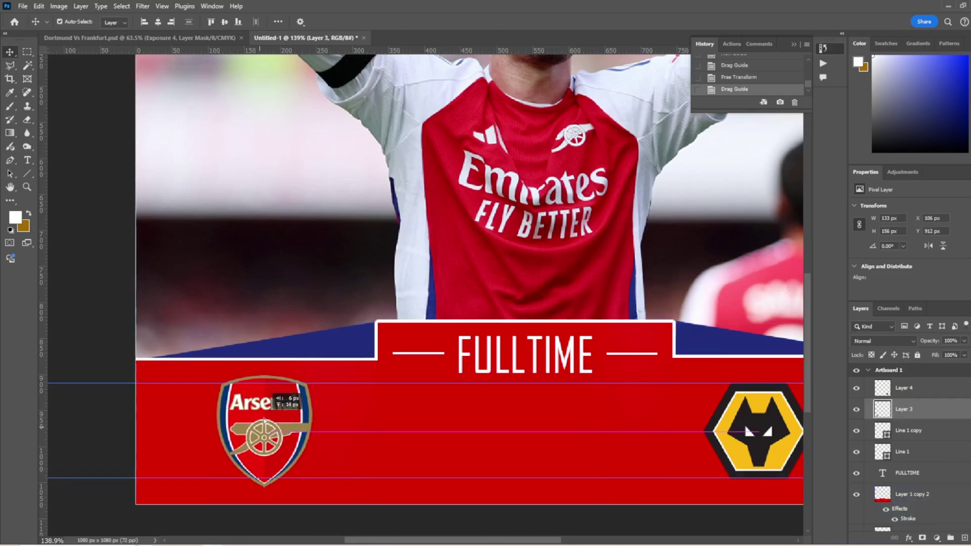
drag(238, 431, 238, 424)
scroll(238, 424, right, 2)
key(ctrl+z)
Align the Arsenal crest left and the Wolves crest right, then inset each inward.
click(144, 21)
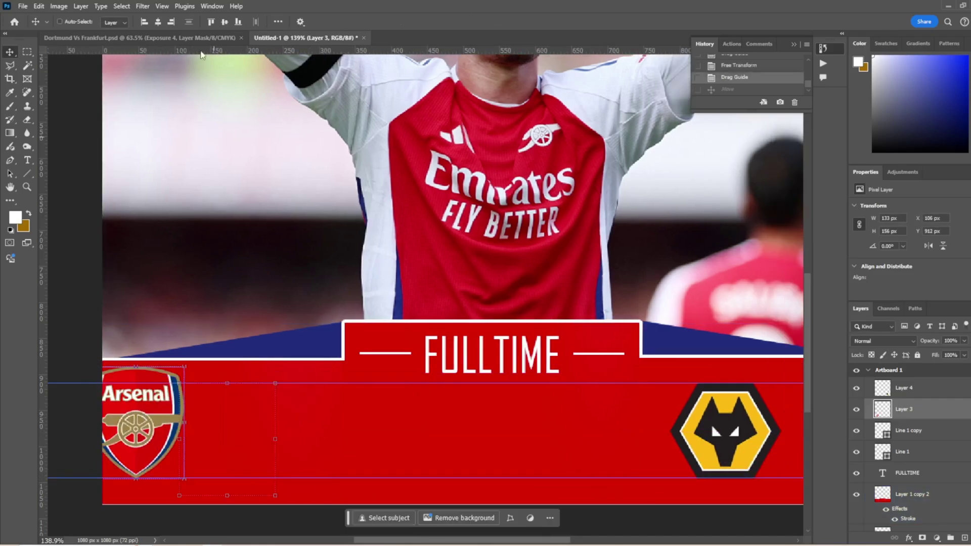
drag(154, 424, 276, 424)
scroll(811, 424, right, 4)
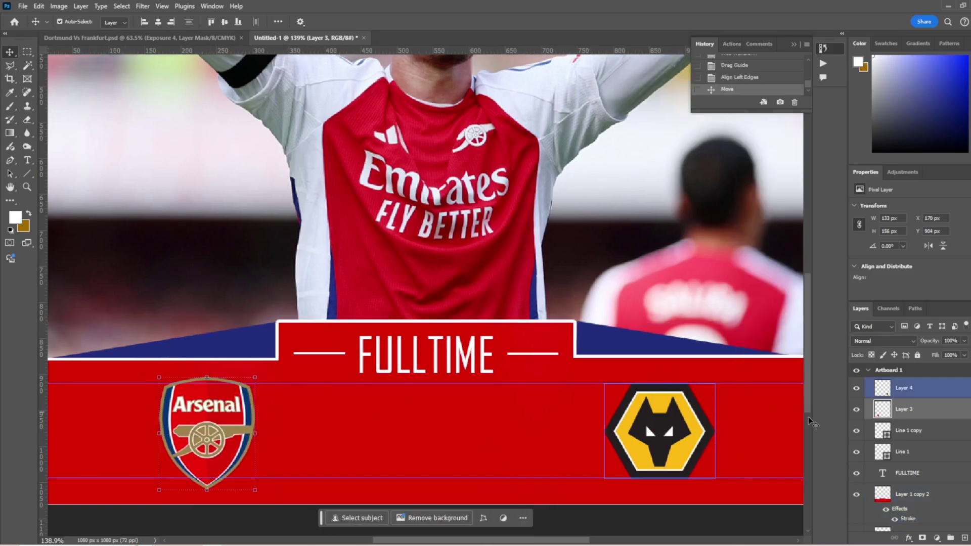
click(230, 24)
scroll(528, 415, right, 4)
mouse_move(660, 414)
mouse_down()
mouse_move(529, 414)
mouse_move(541, 414)
mouse_up()
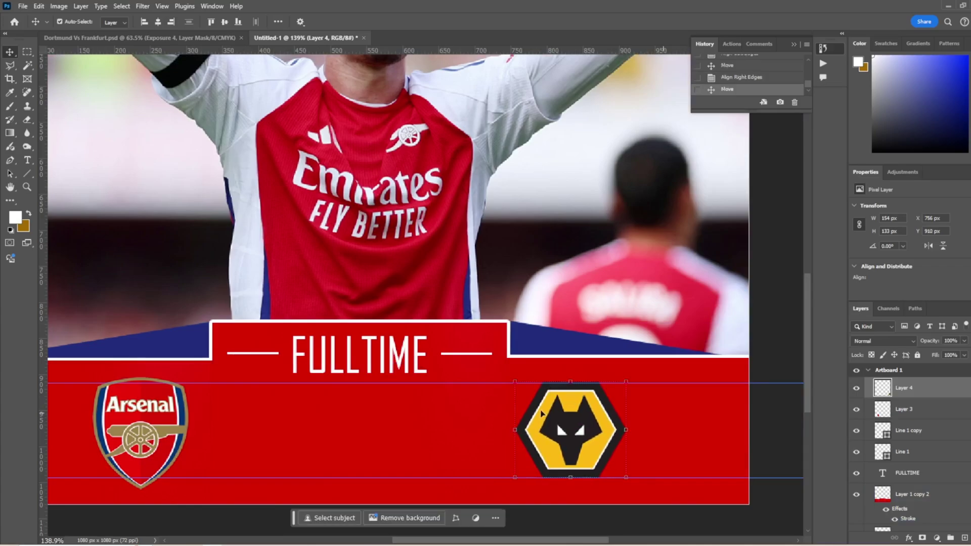
Type a 2-0 score on the banner in Akira Expanded Super Bold.
click(266, 445)
text(2-0)
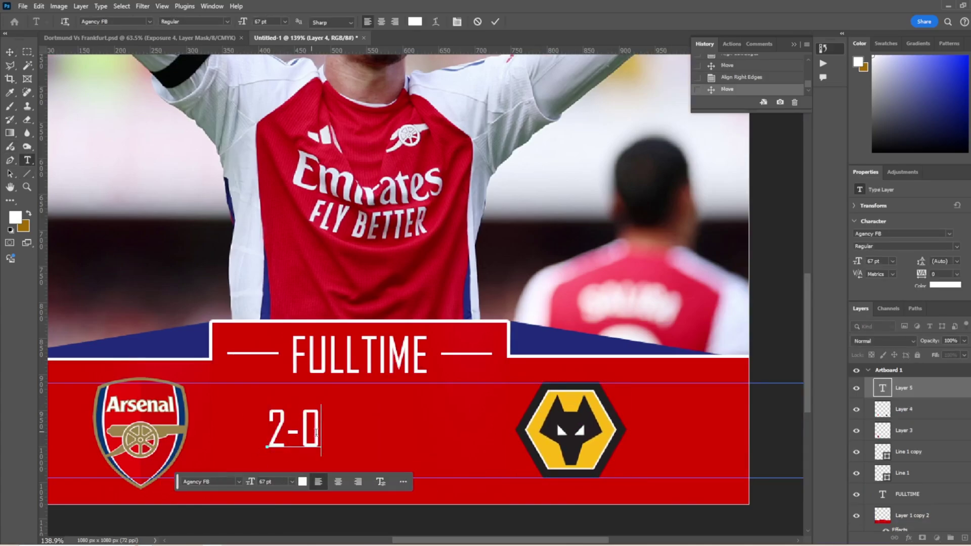
key(ctrl+a)
click(210, 481)
click(324, 147)
key(ctrl+Return)
Enlarge the 2-0 score and centre it between the two crests.
key(ctrl+t)
drag(385, 431, 516, 436)
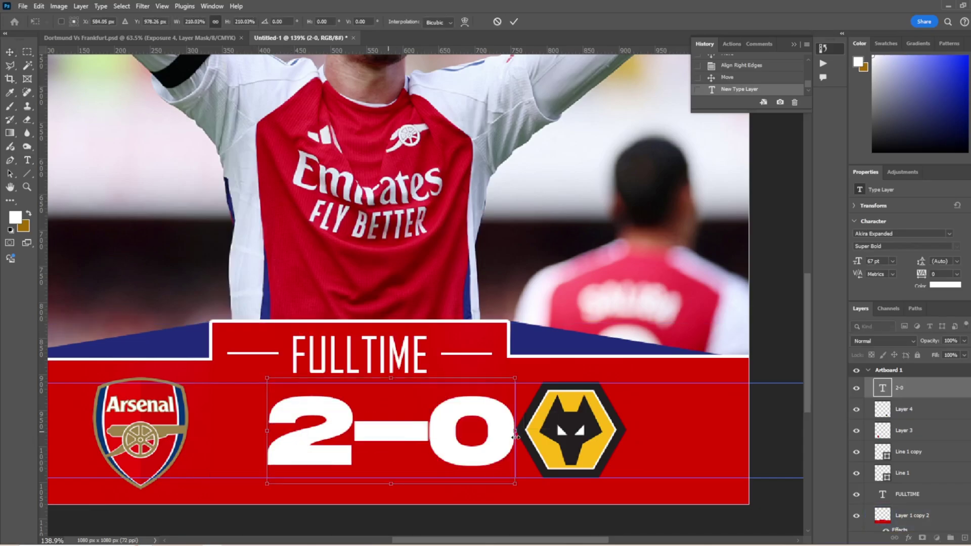
drag(455, 430, 424, 430)
key(Return)
key(ctrl+a)
key(ctrl+d)
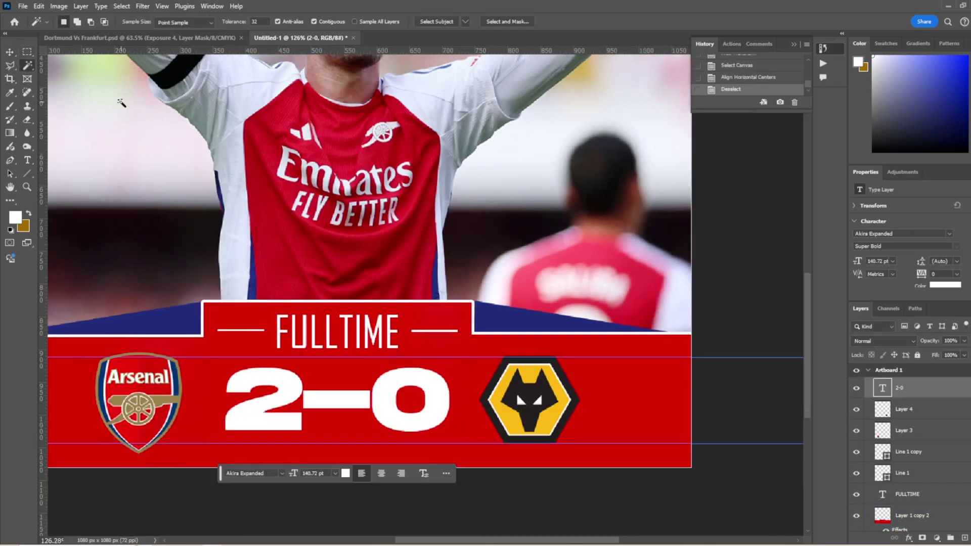
Fit the whole artboard in view and drag the guides off the canvas.
key(ctrl+minus)
key(ctrl+0)
key(w)
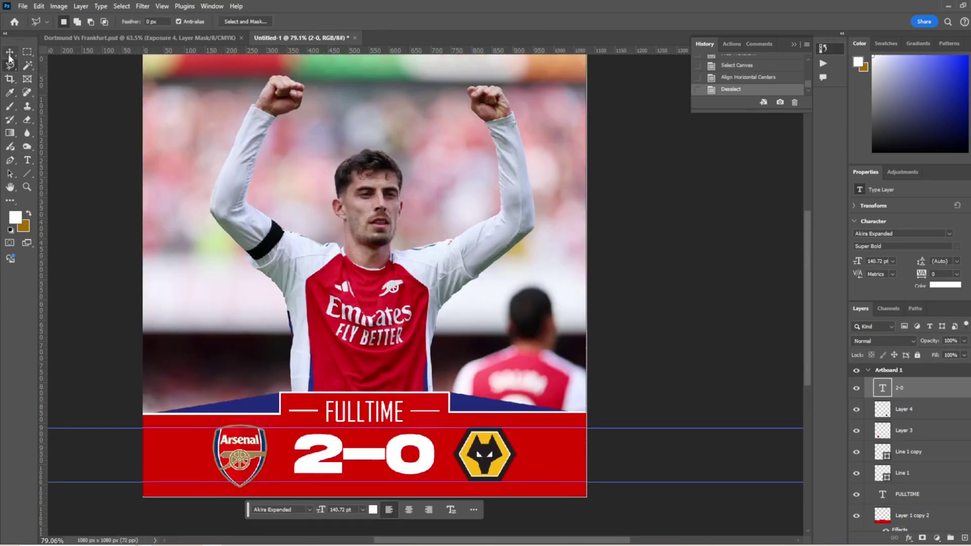
drag(217, 430, 247, 542)
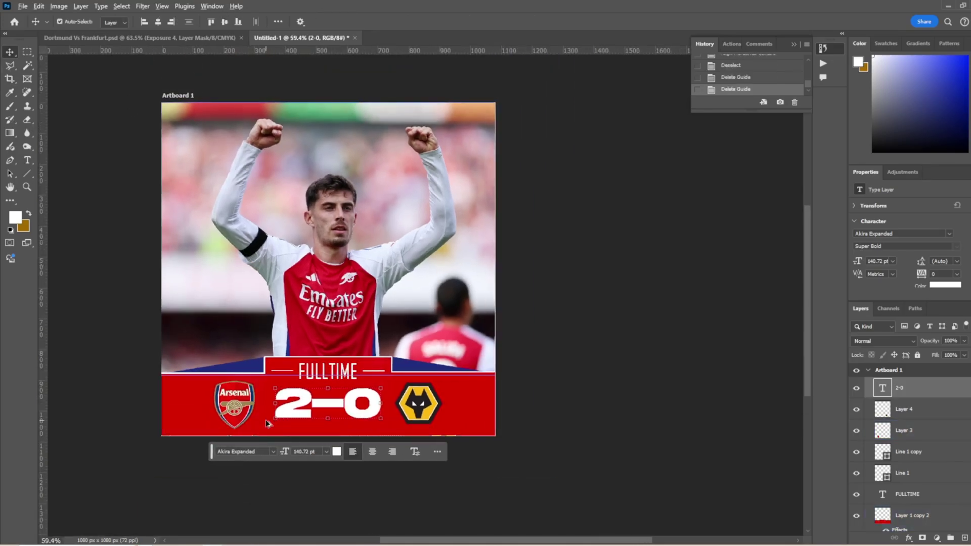
scroll(364, 404, up, 5)
Slightly resize the banner's left-side shape and move the player photo upward.
click(248, 258)
key(ctrl+t)
drag(301, 233, 304, 231)
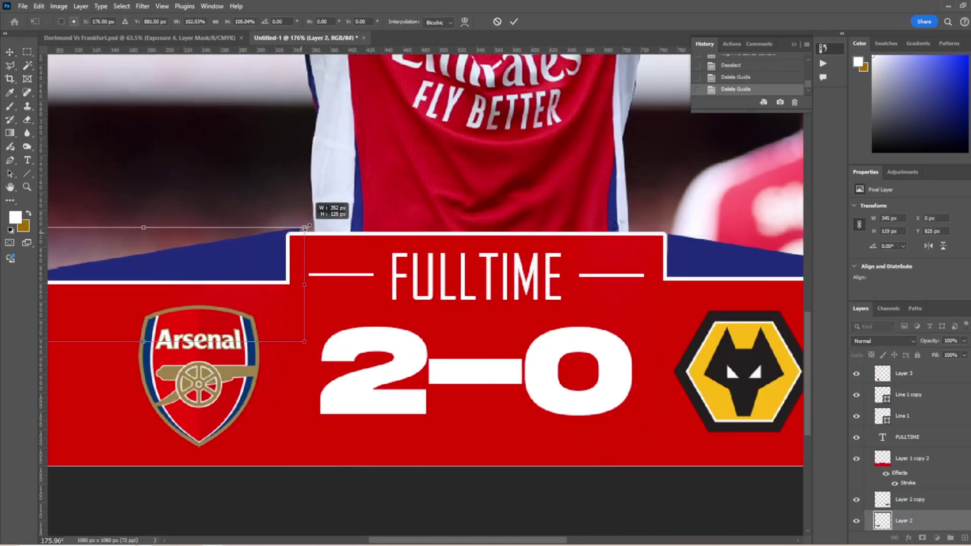
key(Return)
scroll(416, 500, down, 3)
scroll(415, 500, down, 3)
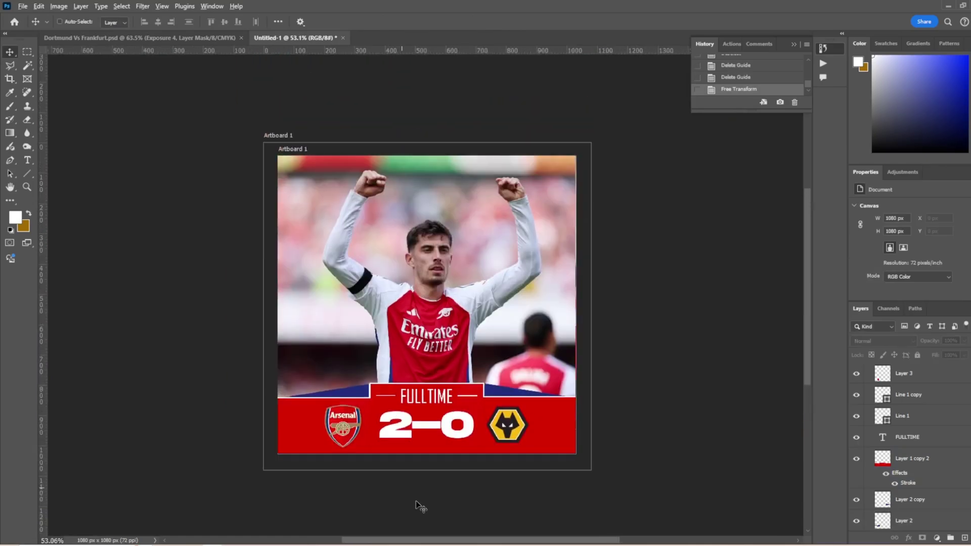
scroll(416, 501, up, 2)
drag(427, 283, 423, 263)
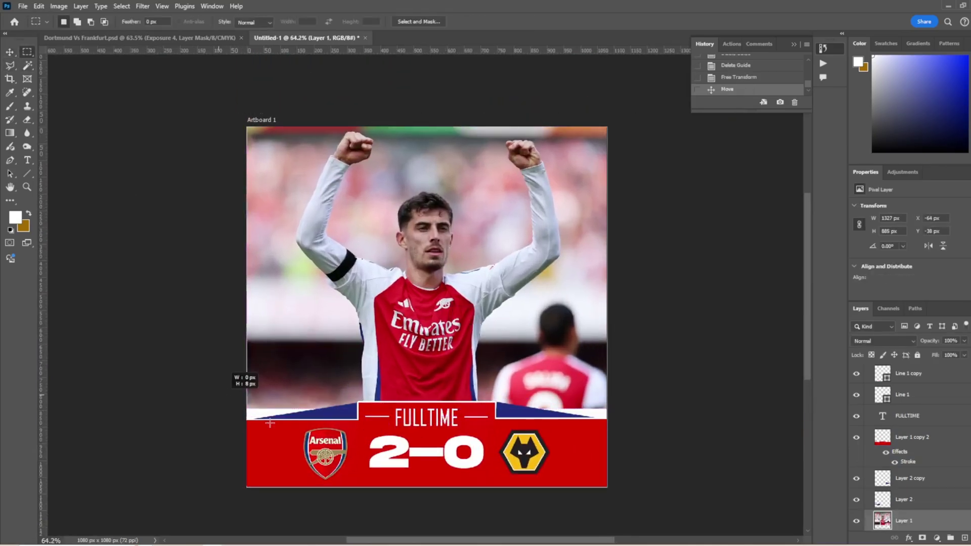
Generative Fill the bare gaps beside the banner top, regenerating once after an undo.
drag(539, 412, 539, 412)
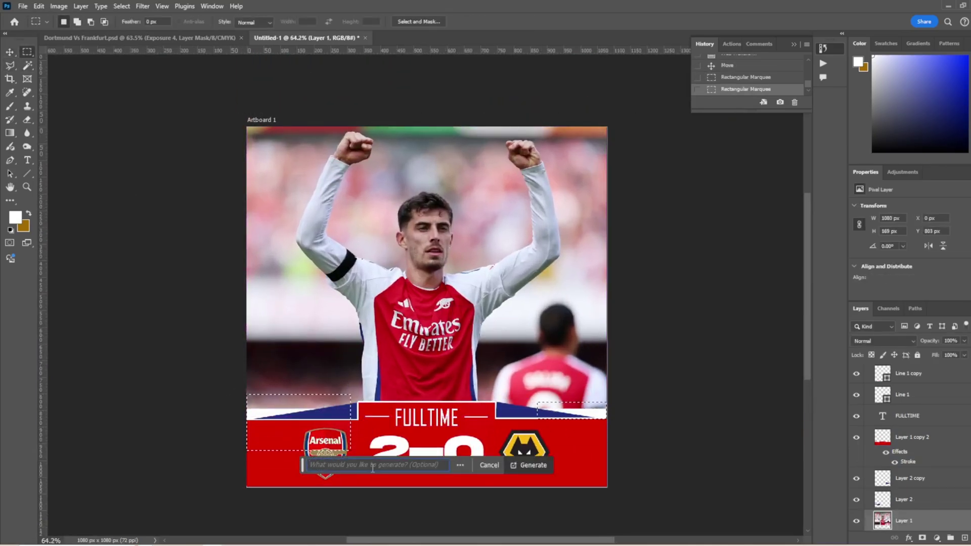
click(531, 465)
click(599, 280)
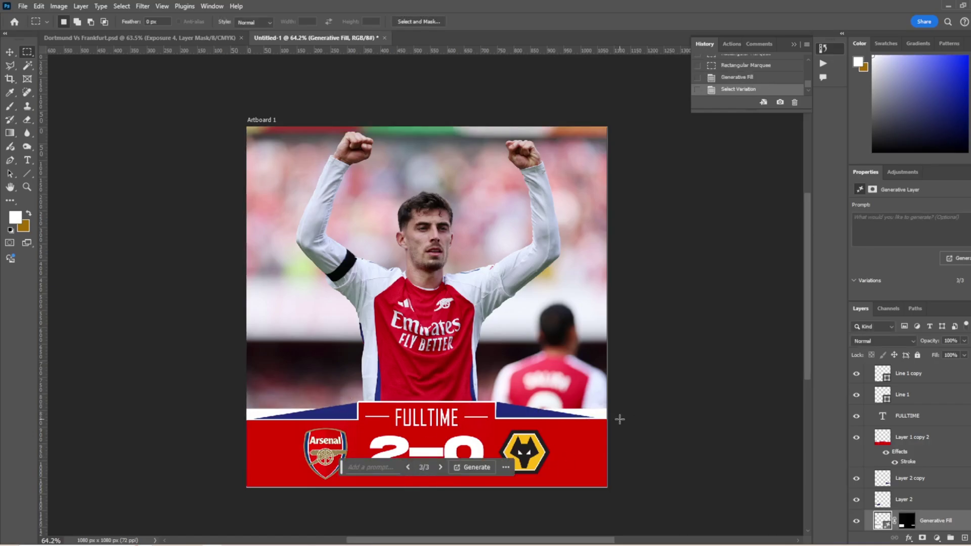
key(ctrl+z)
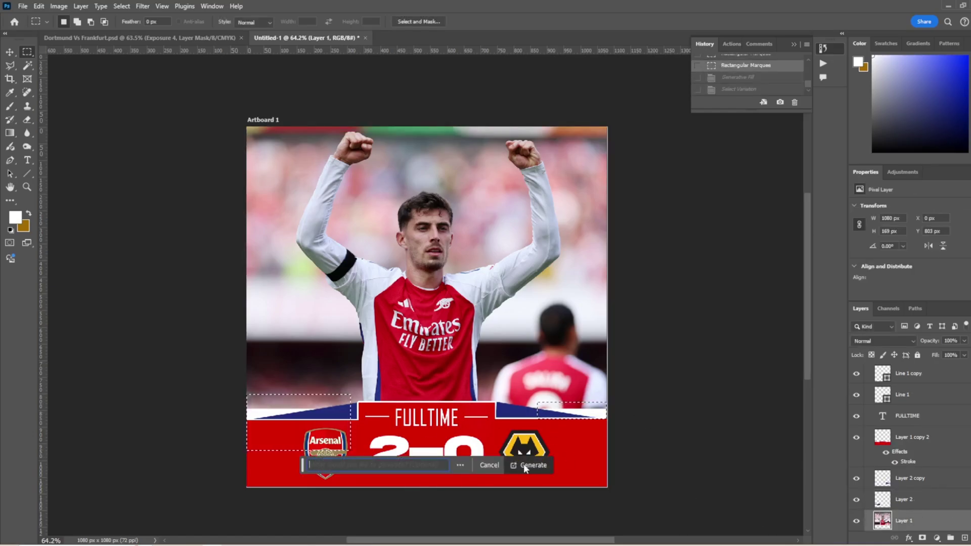
click(523, 463)
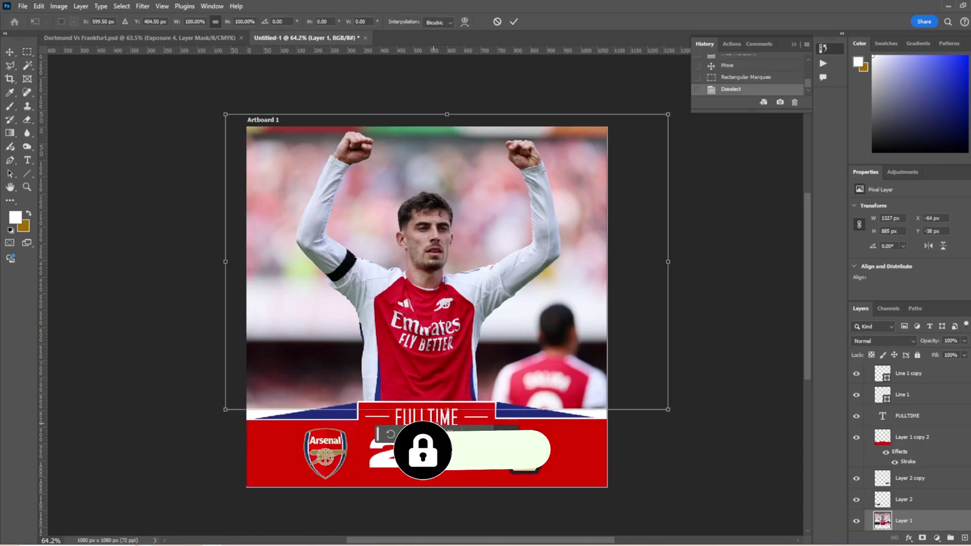
Enlarge the player photo slightly so it fills the artboard.
drag(447, 409, 447, 429)
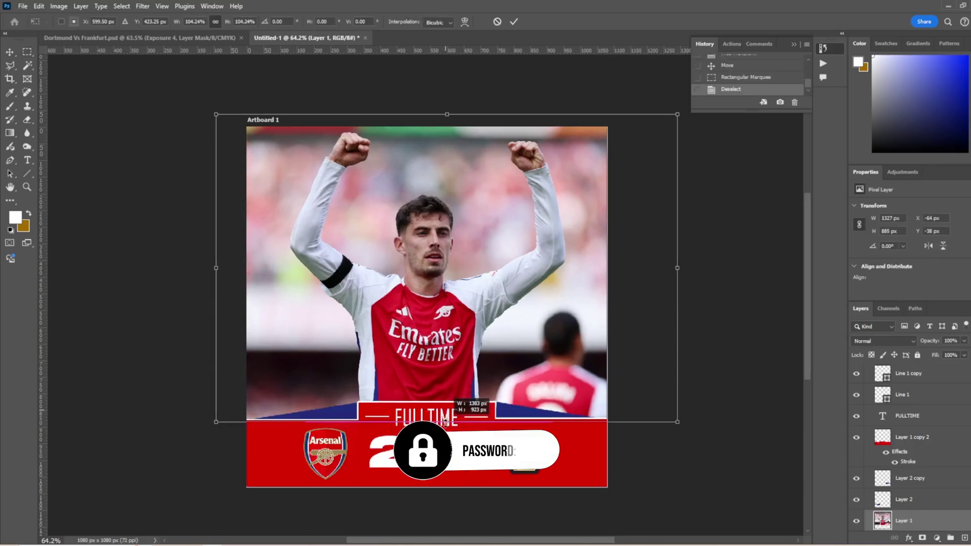
key(Return)
key(v)
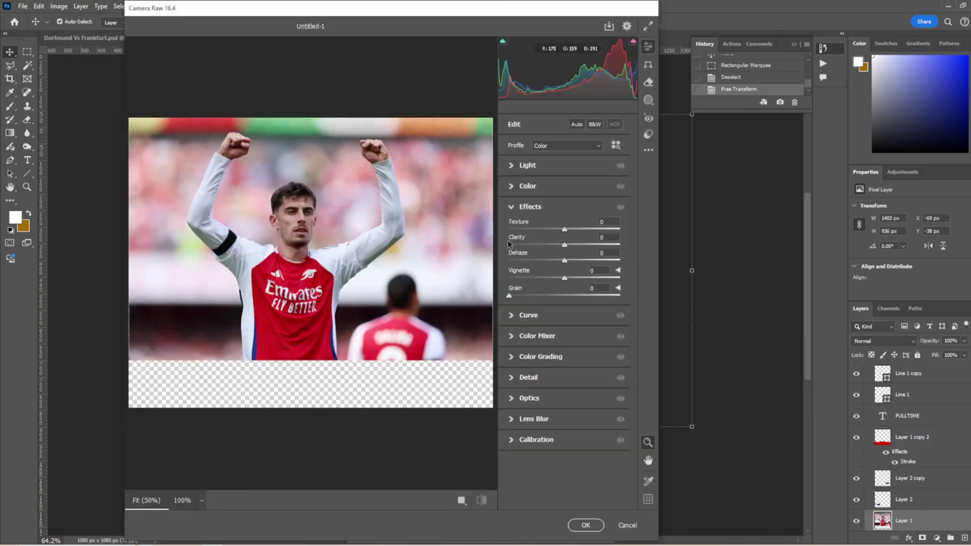
Raise the player photo's Camera Raw Exposure to +0.50, review Color, Curve and Detail, and apply.
key(ctrl+alt+0)
click(528, 165)
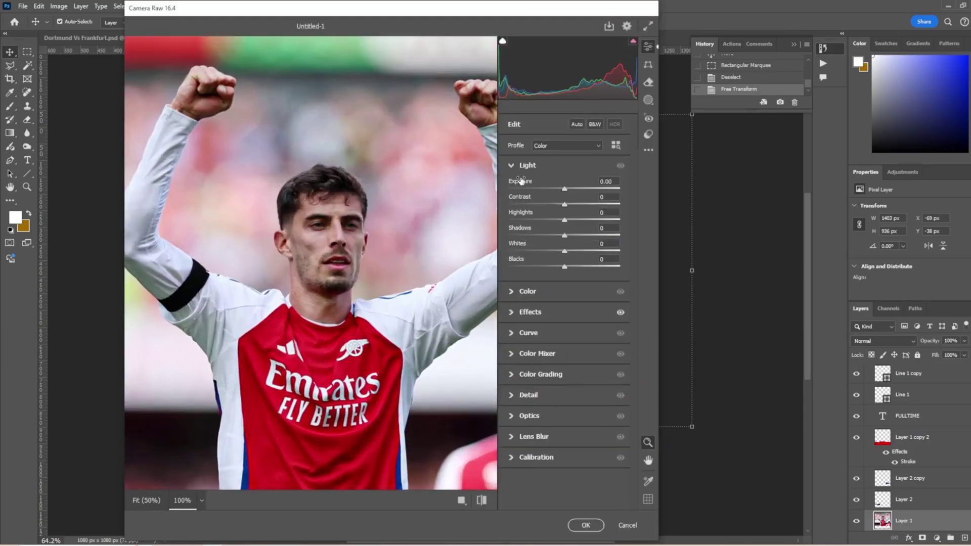
drag(515, 181, 523, 192)
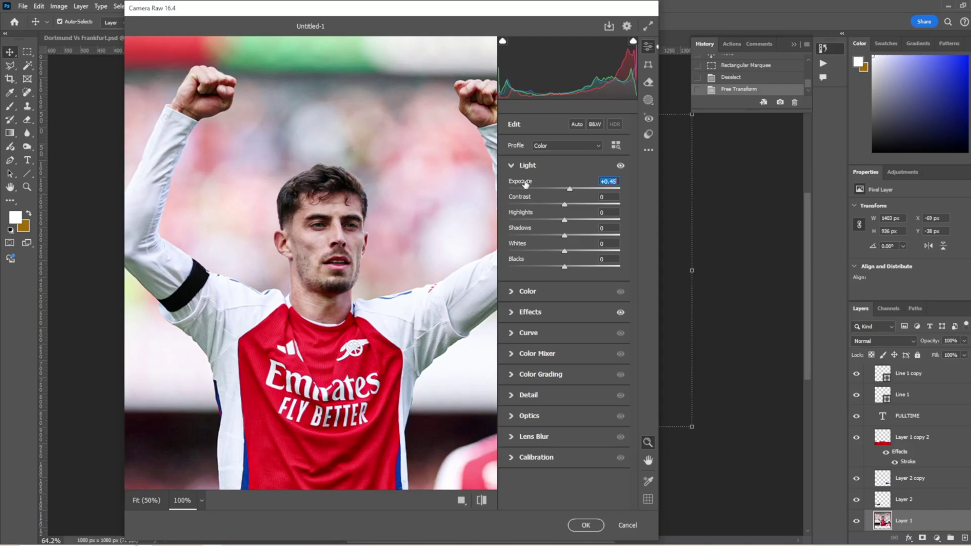
click(520, 291)
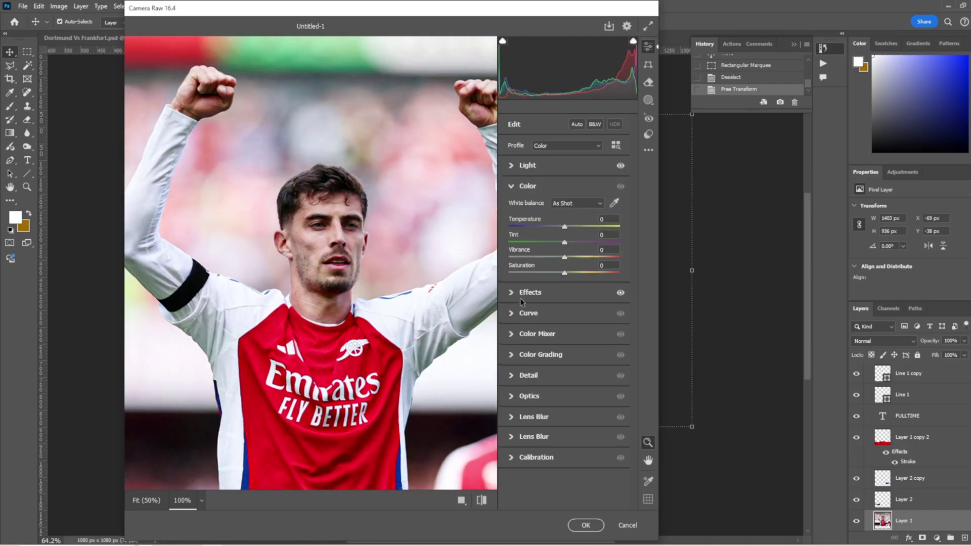
click(526, 303)
scroll(526, 455, down, 3)
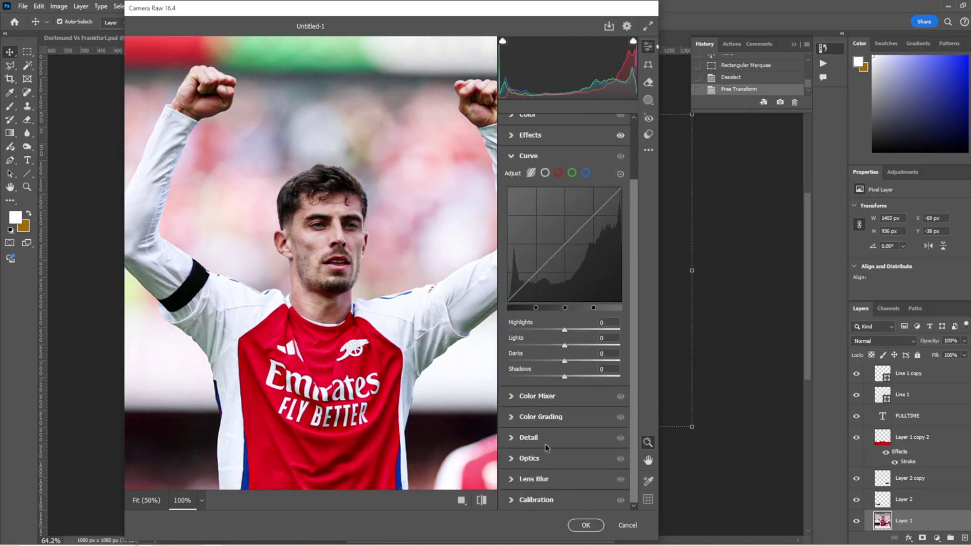
click(545, 439)
click(585, 525)
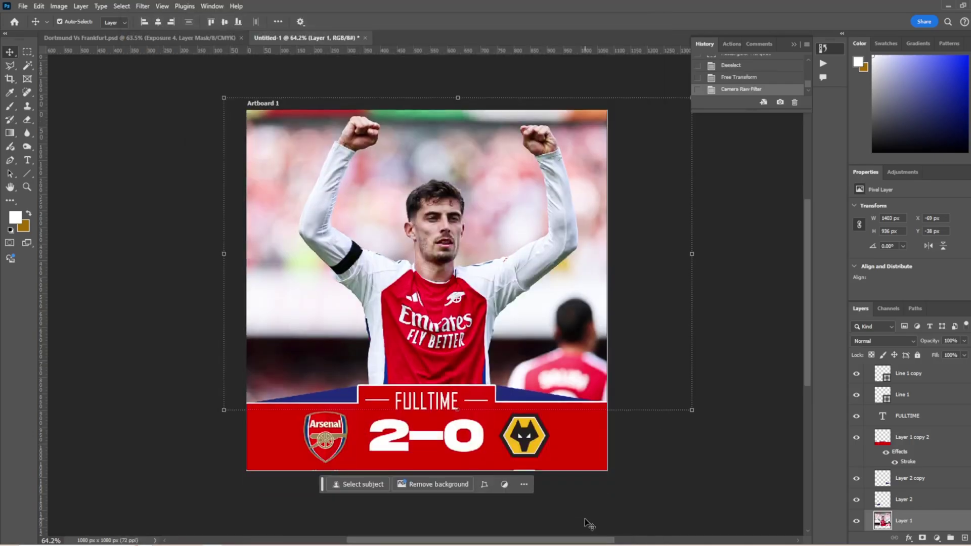
Search Google Images for 'premier league logo' and paste the Wikipedia logo into the graphic, resized.
text(prem)
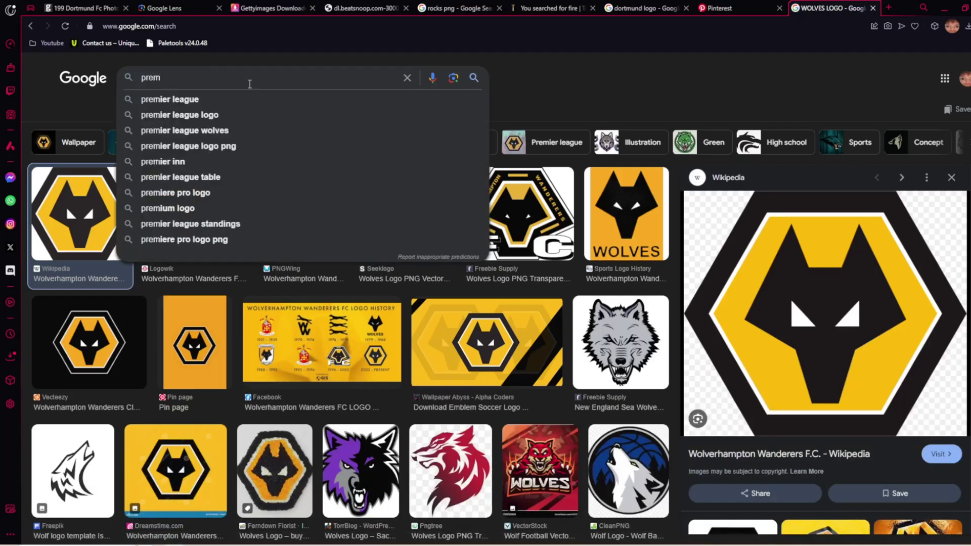
text(ier league logo)
key(Return)
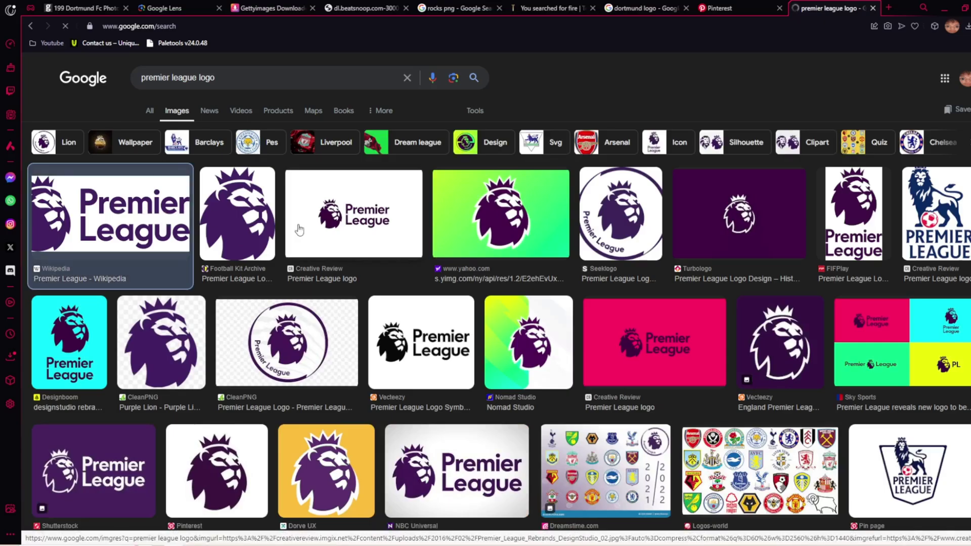
click(116, 223)
key(alt+Tab)
key(ctrl+v)
key(ctrl+t)
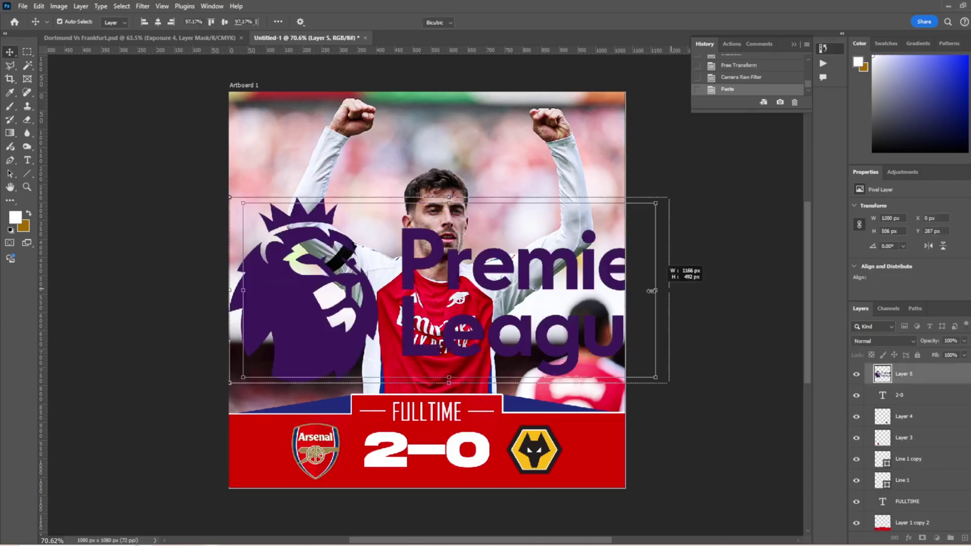
mouse_move(660, 288)
mouse_down()
mouse_move(473, 328)
mouse_move(440, 114)
mouse_move(258, 127)
mouse_up()
key(Return)
Browse lion-only results and copy the plain purple Pinterest lion emblem.
key(alt+Tab)
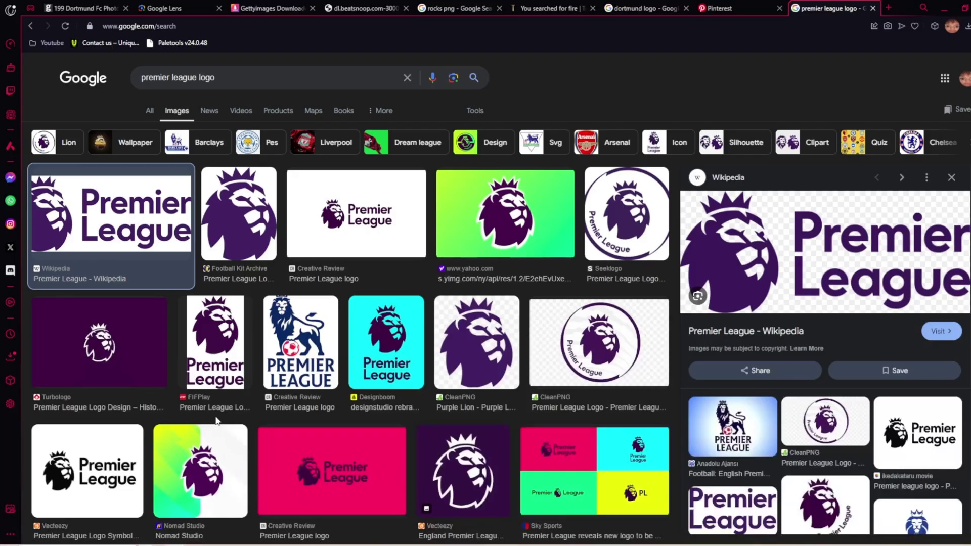
click(245, 237)
scroll(455, 303, down, 4)
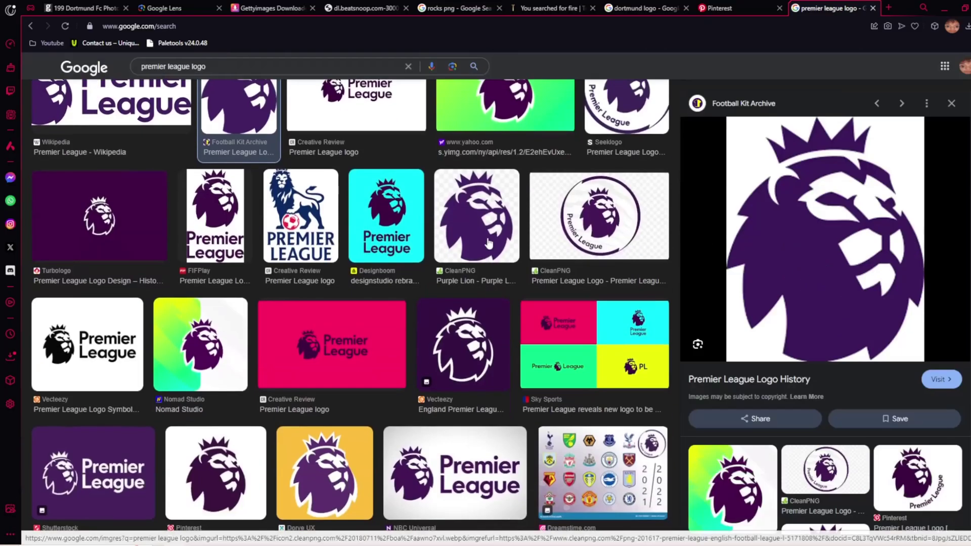
click(476, 121)
click(216, 371)
right_click(797, 317)
click(820, 200)
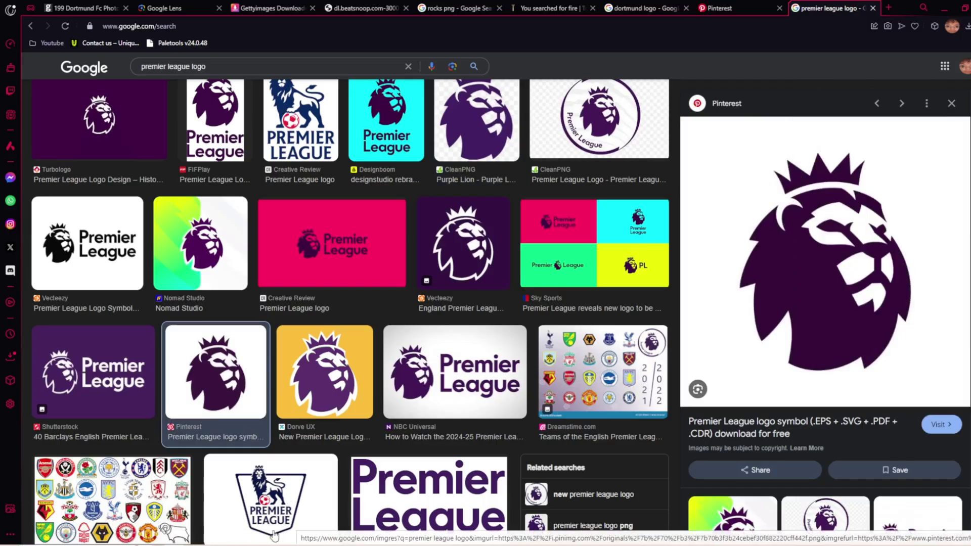
Paste the lion emblem into the graphic and select its white background with the Magic Wand.
key(alt+Tab)
key(ctrl+v)
key(w)
click(313, 213)
Delete the lion's white areas and give it a navy Color Overlay layer style.
key(Delete)
click(461, 299)
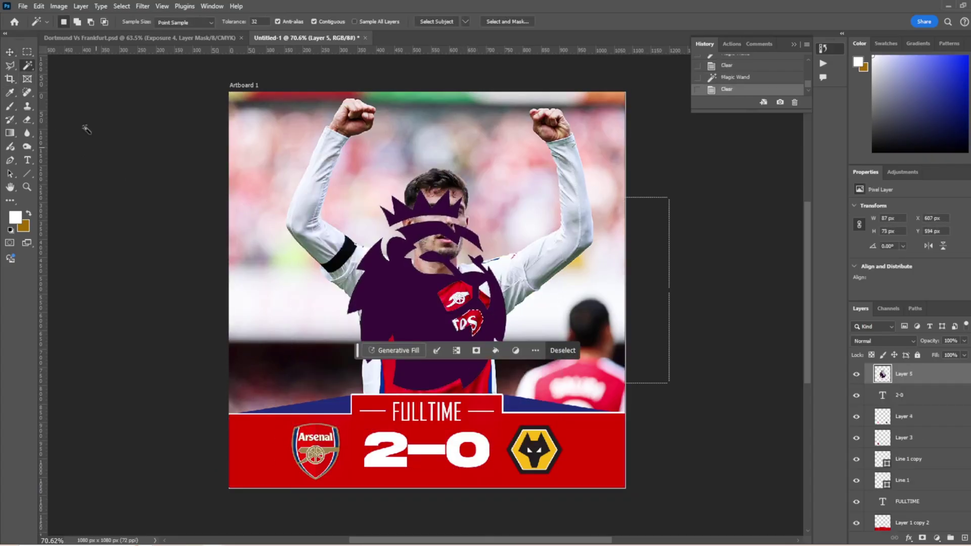
click(580, 324)
double_click(935, 374)
click(601, 309)
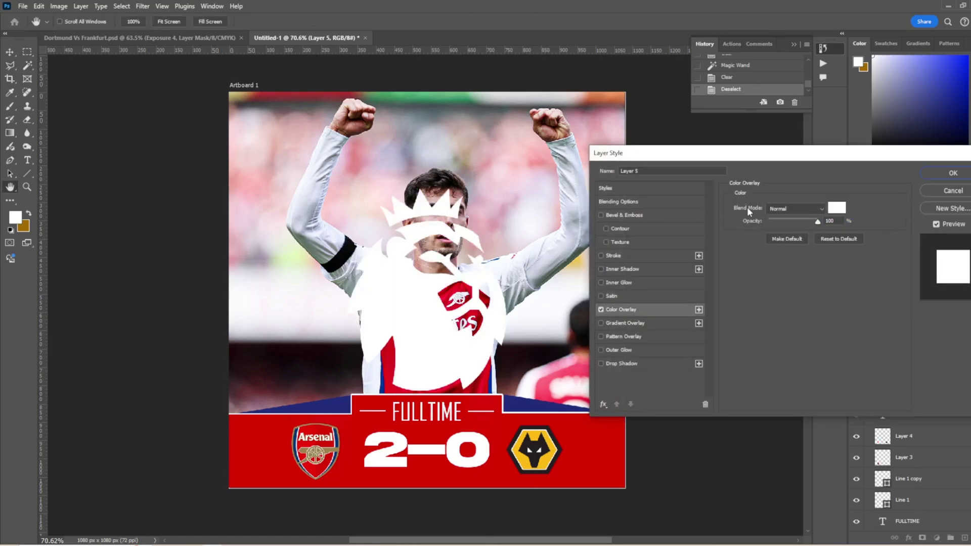
click(837, 208)
click(556, 404)
click(596, 122)
click(953, 173)
Scale the lion down and centre it horizontally just under the 2–0 score.
key(ctrl+t)
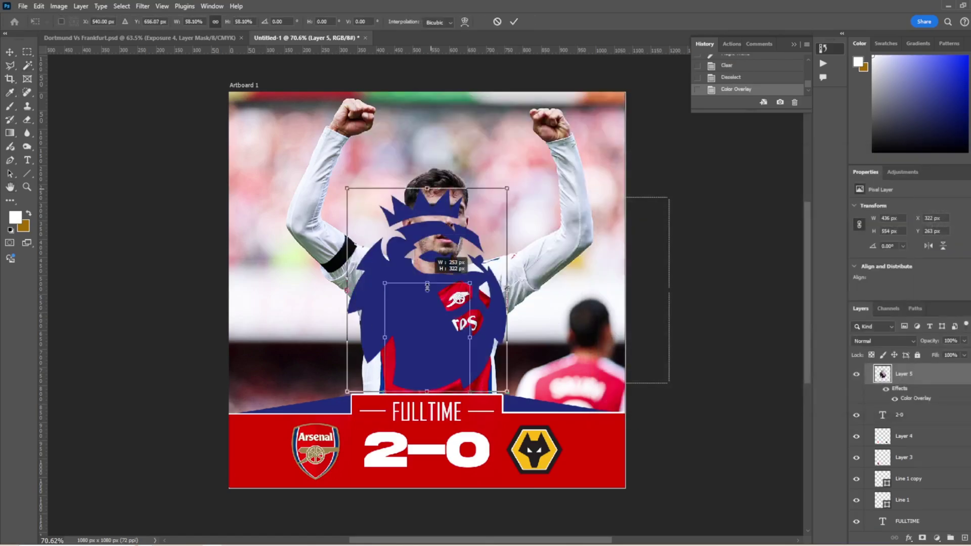
scroll(424, 241, up, 2)
drag(423, 372, 424, 504)
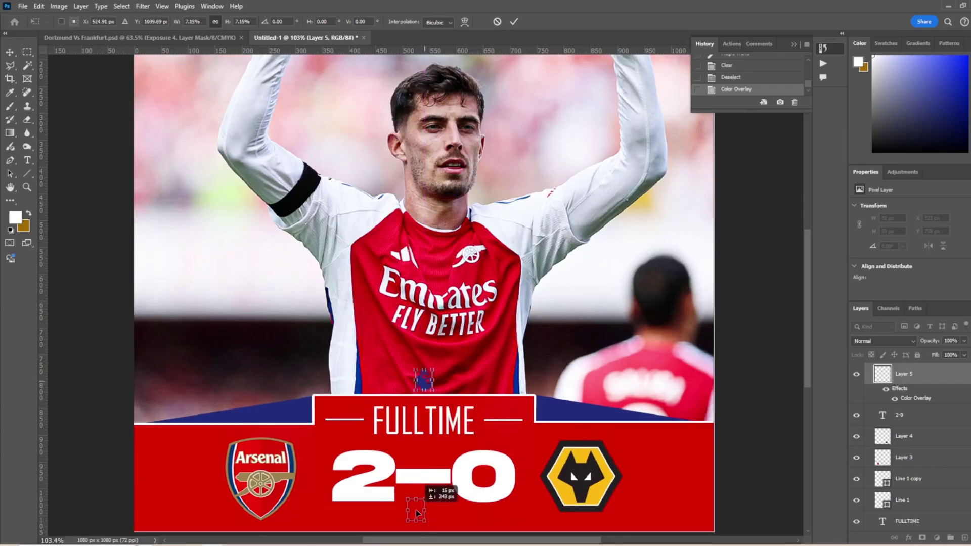
scroll(427, 503, down, 2)
click(8, 53)
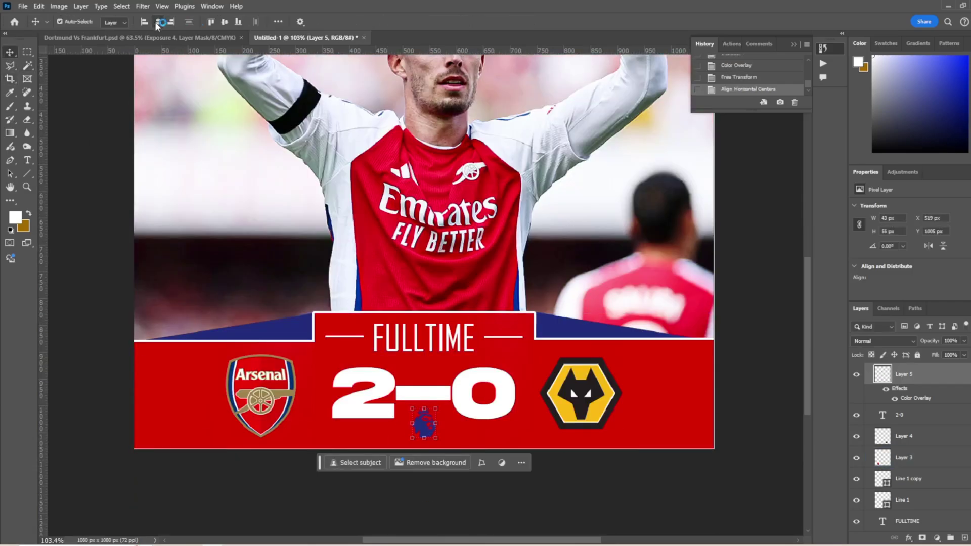
key(Down)
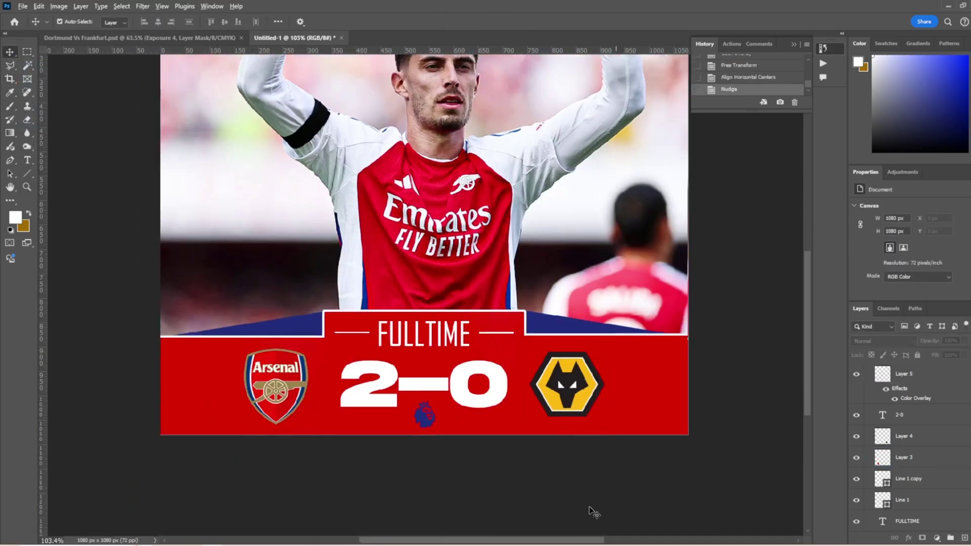
scroll(589, 511, down, 3)
Place the grunge texture over the banner, clip it to the banner and blend it in Screen mode.
right_click(461, 395)
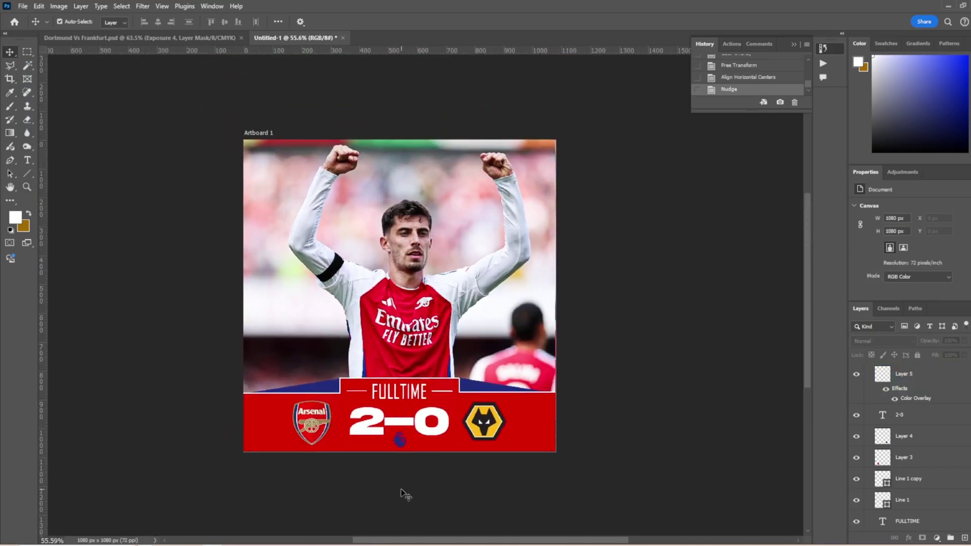
drag(483, 272, 483, 341)
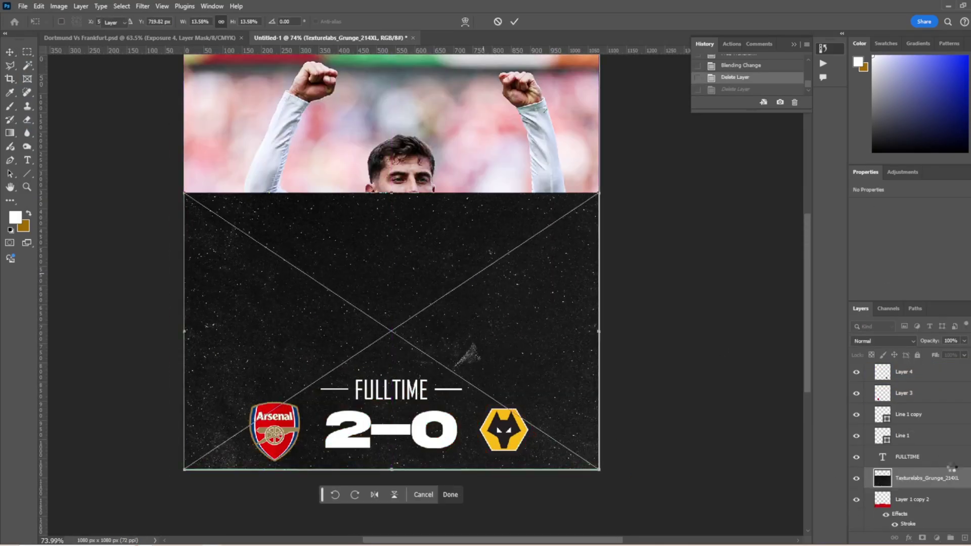
key(Return)
key(ctrl+alt+g)
click(894, 354)
click(890, 341)
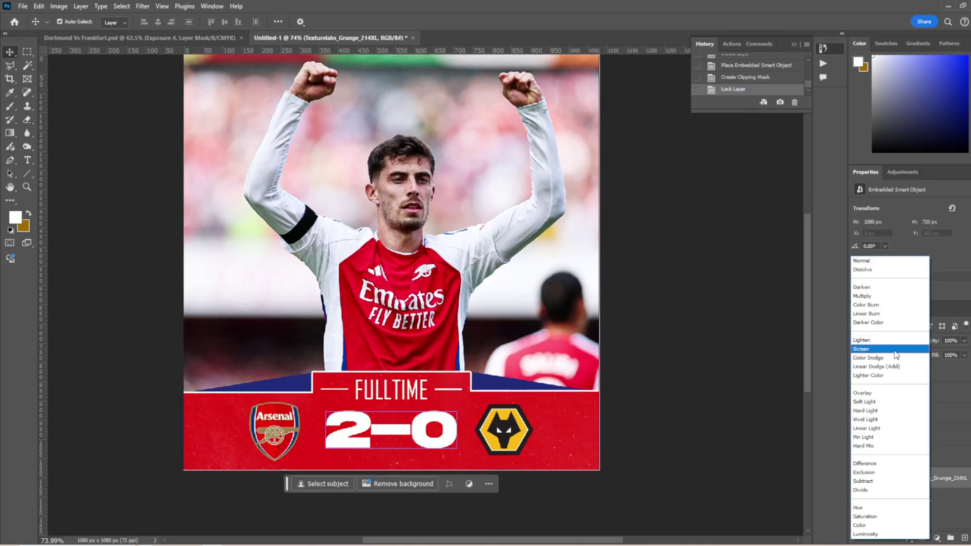
click(892, 366)
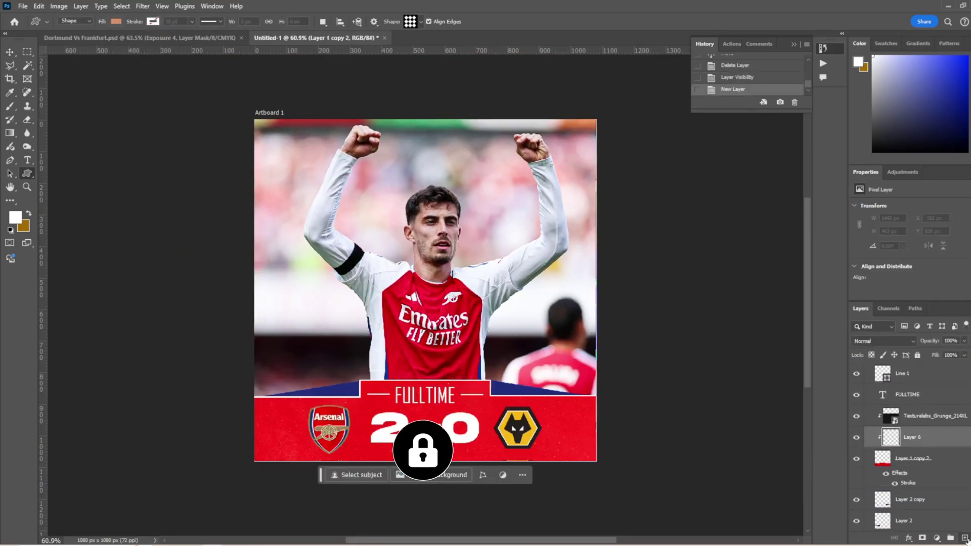
Draw a Tile custom shape over the banner and stretch it across the banner's width.
drag(242, 386, 350, 494)
key(ctrl+t)
drag(350, 441, 615, 441)
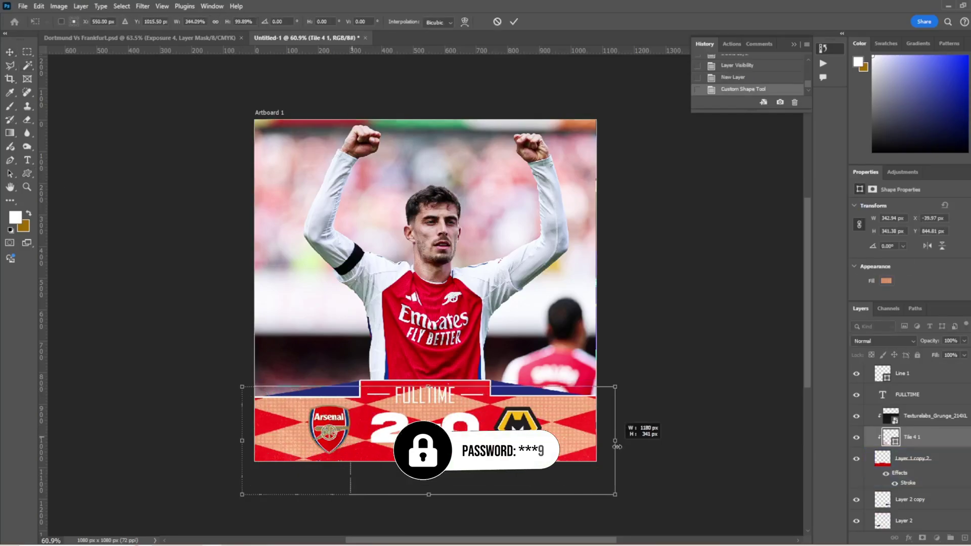
key(Return)
Set the tile shape's fill to solid dark red b70000.
click(886, 264)
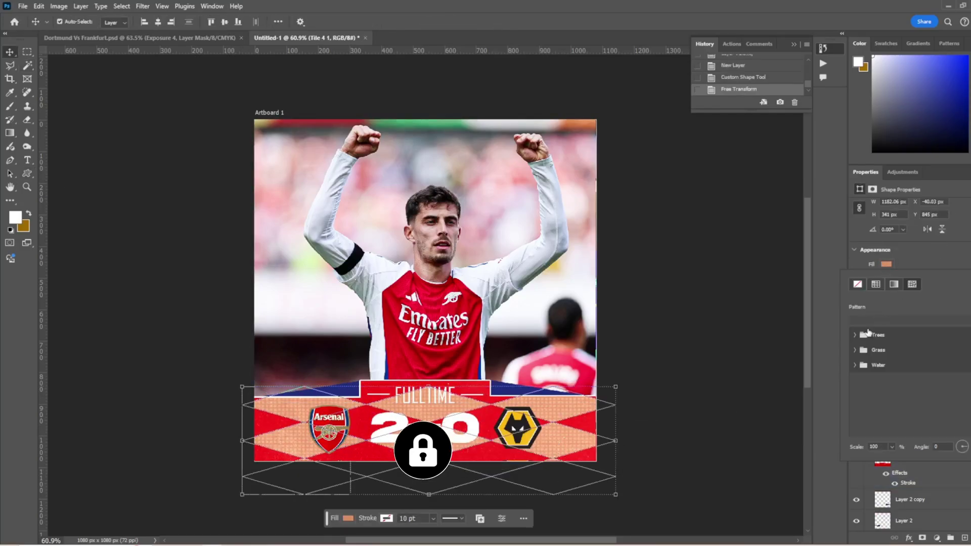
click(875, 284)
click(596, 122)
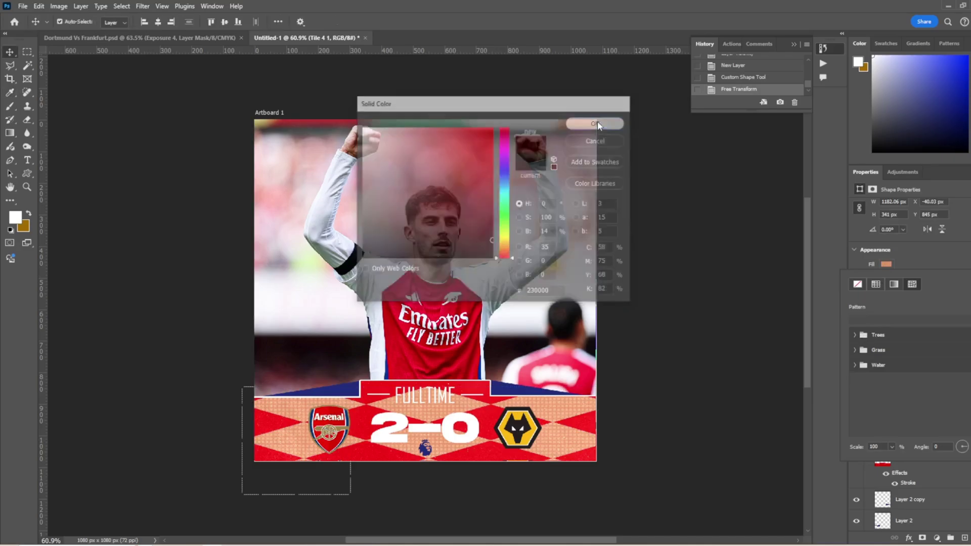
click(962, 273)
click(596, 122)
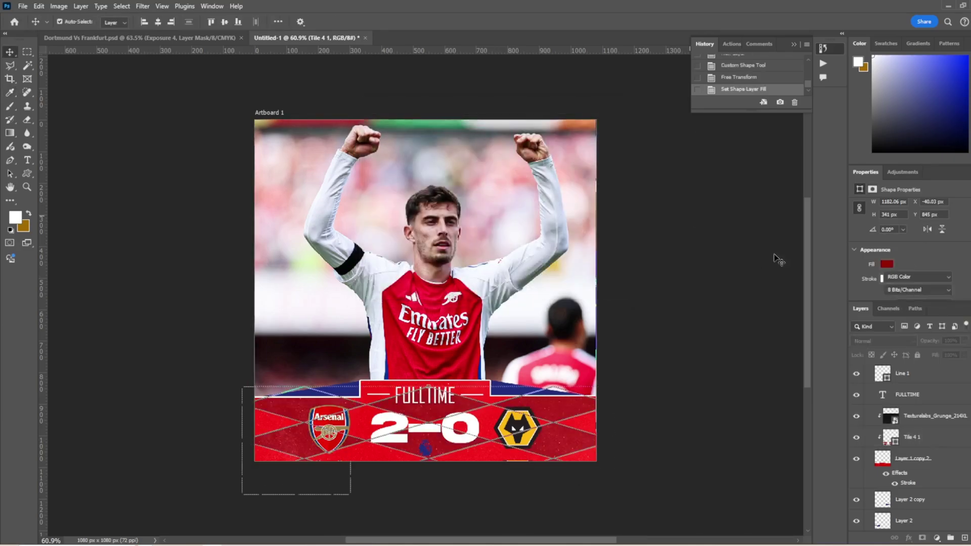
Change the tile layer's blend mode, trying Overlay before settling on the final mode.
click(905, 461)
click(884, 340)
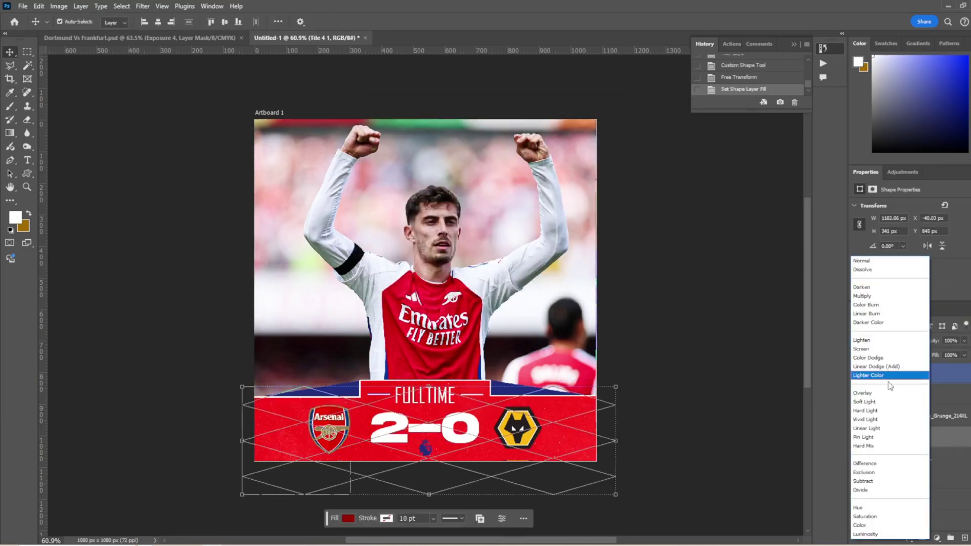
click(890, 393)
click(885, 340)
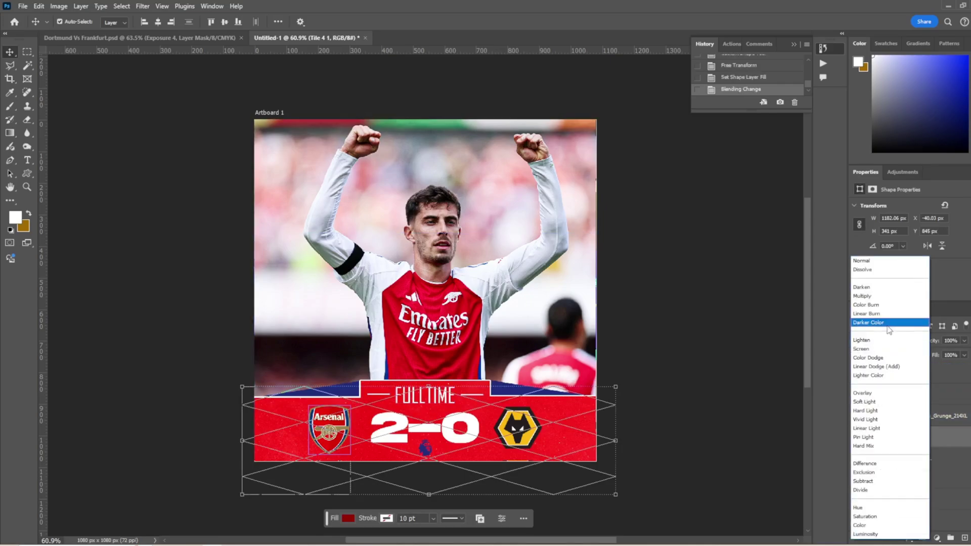
click(890, 314)
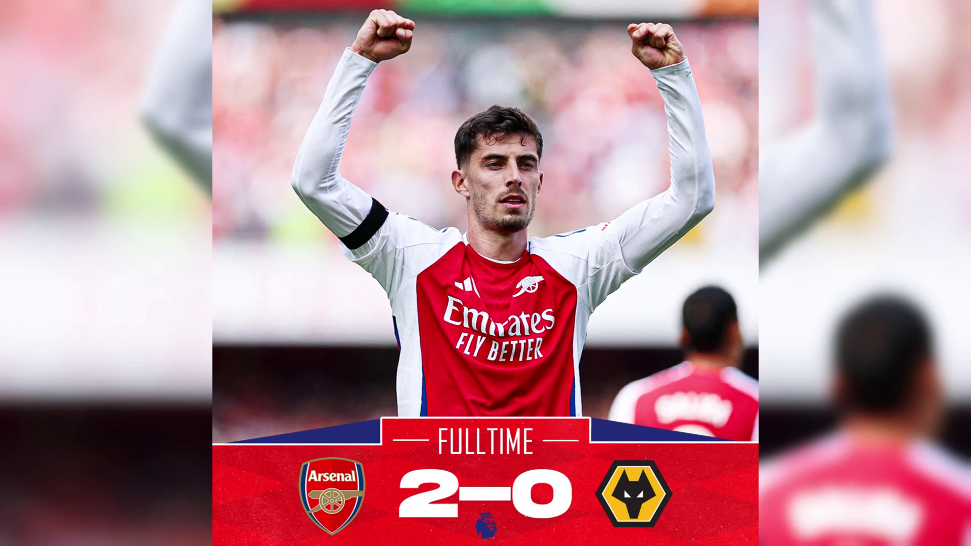